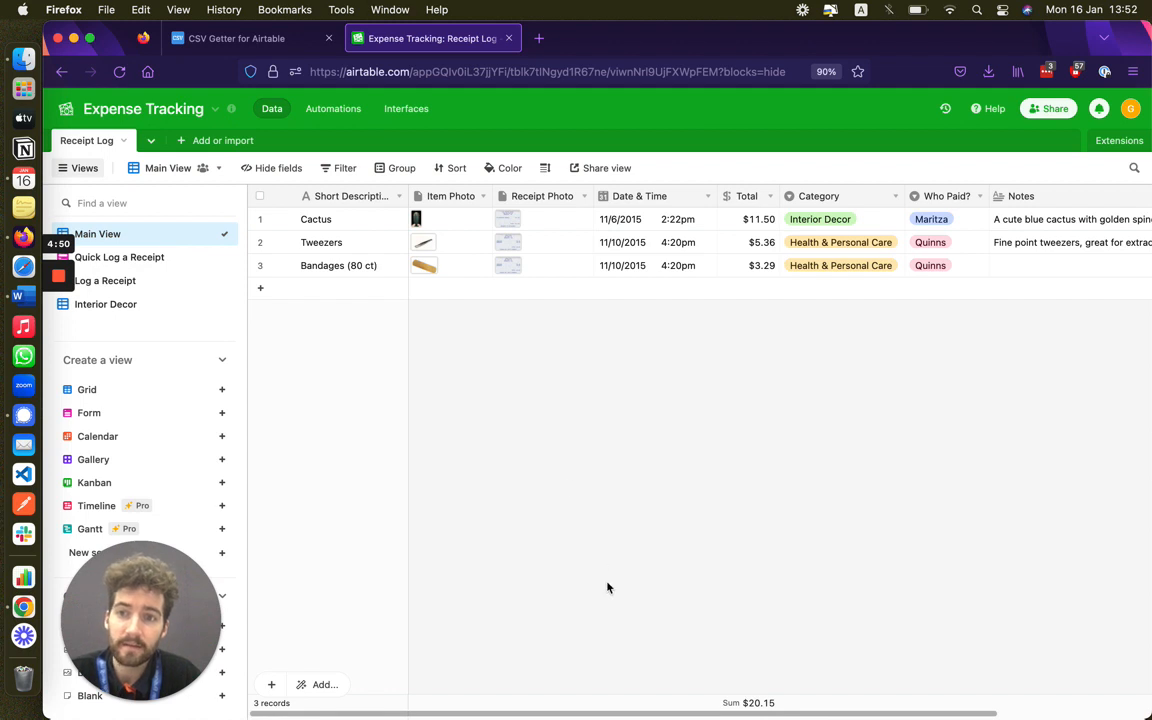
{"action": "left_click", "coordinate": [210, 170]}
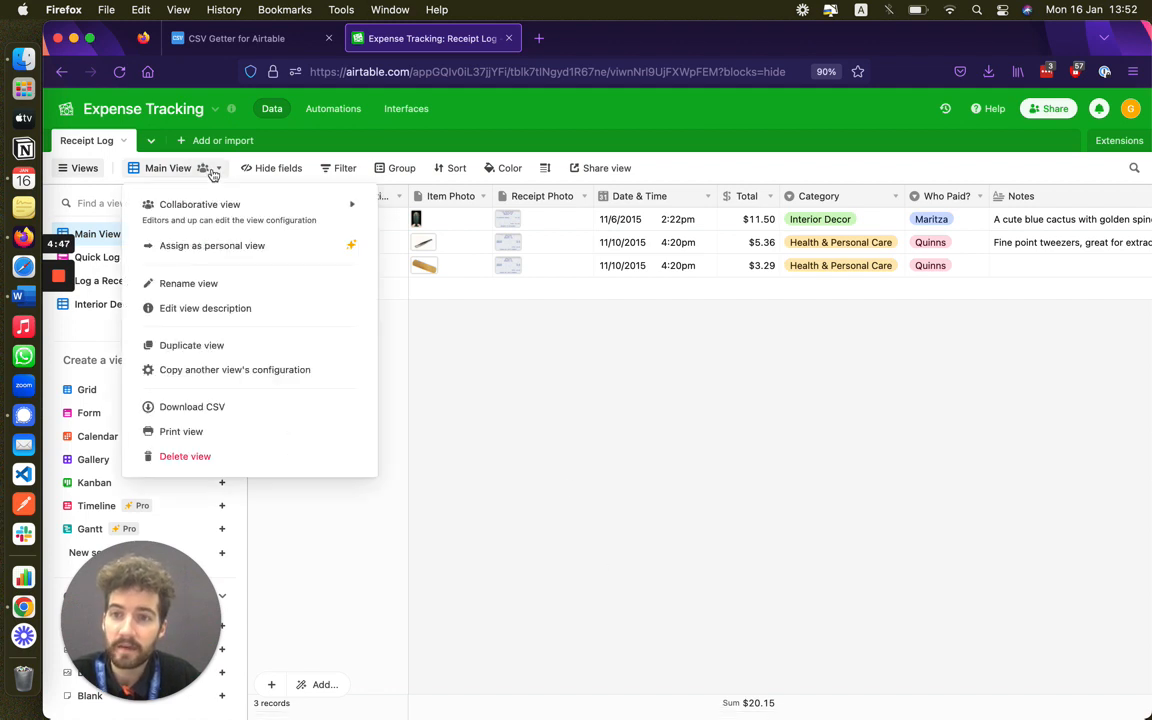
{"action": "left_click", "coordinate": [835, 529]}
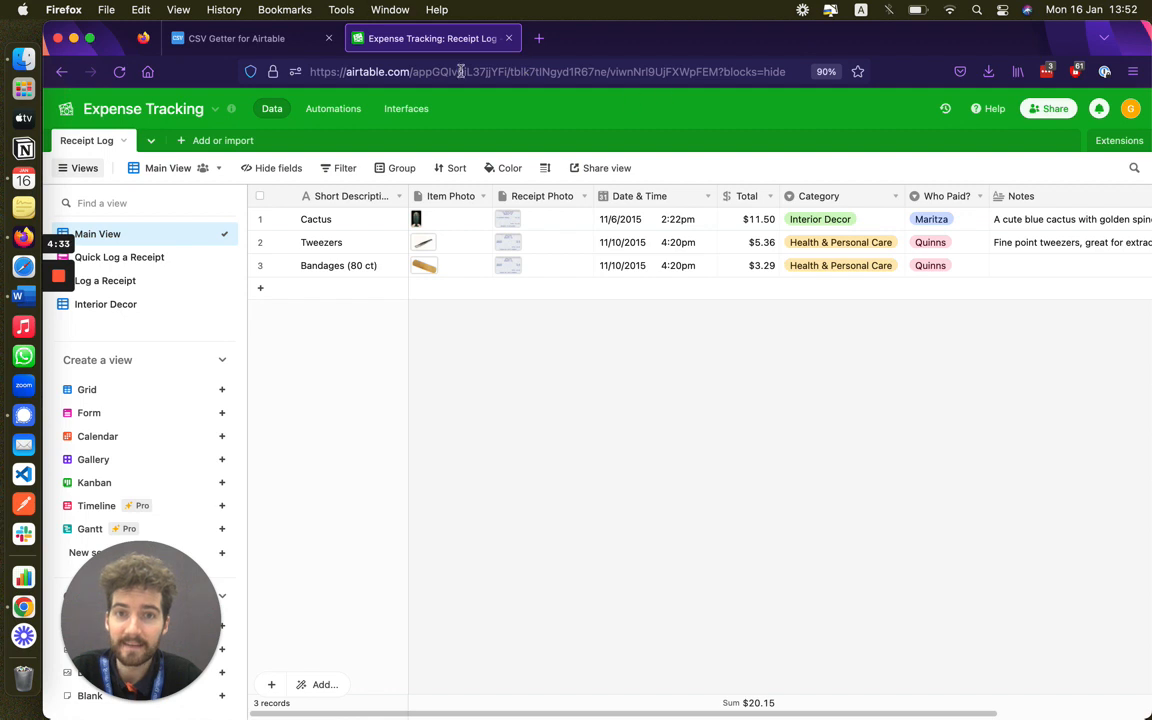
From the CSV Getter page, open Airtable's personal access tokens page and start a new token named "csv getter".
{"action": "left_click", "coordinate": [210, 38]}
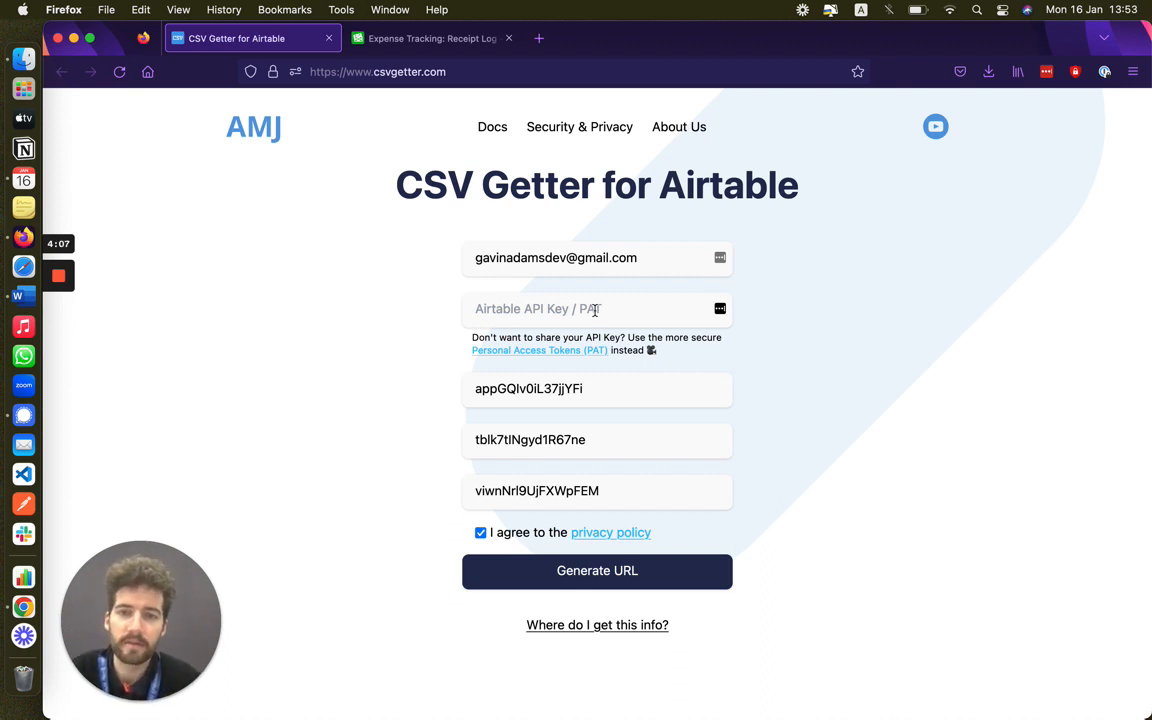
{"action": "left_click", "coordinate": [535, 356]}
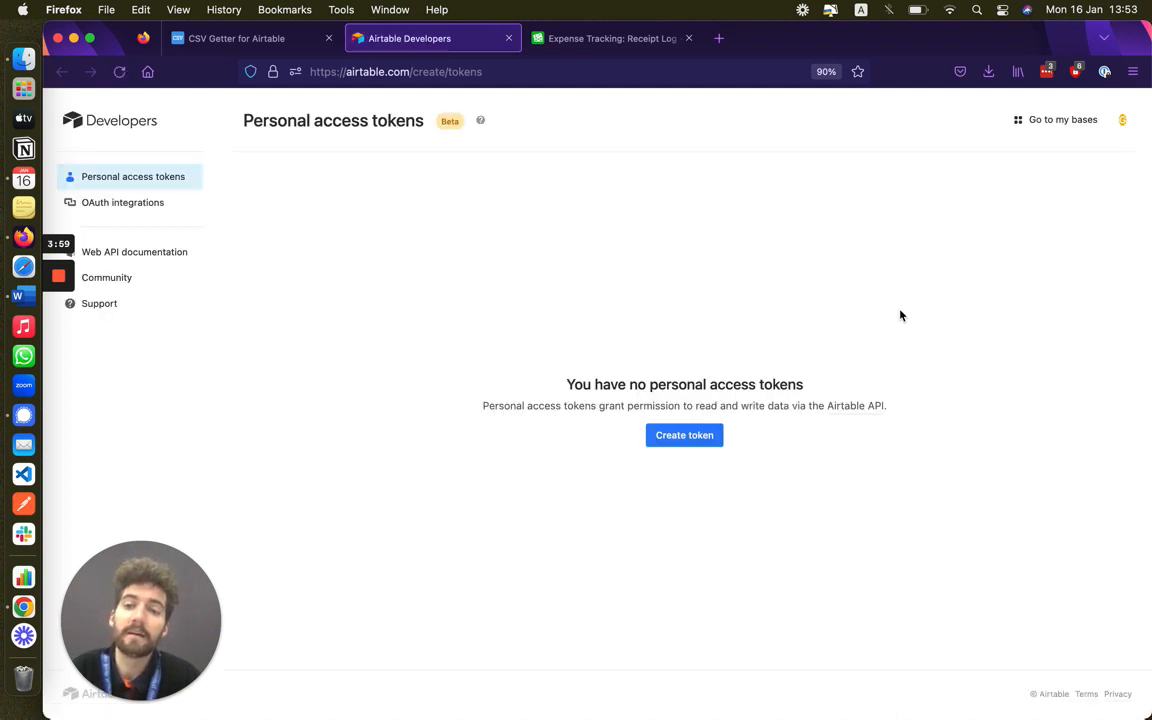
{"action": "left_click", "coordinate": [688, 437]}
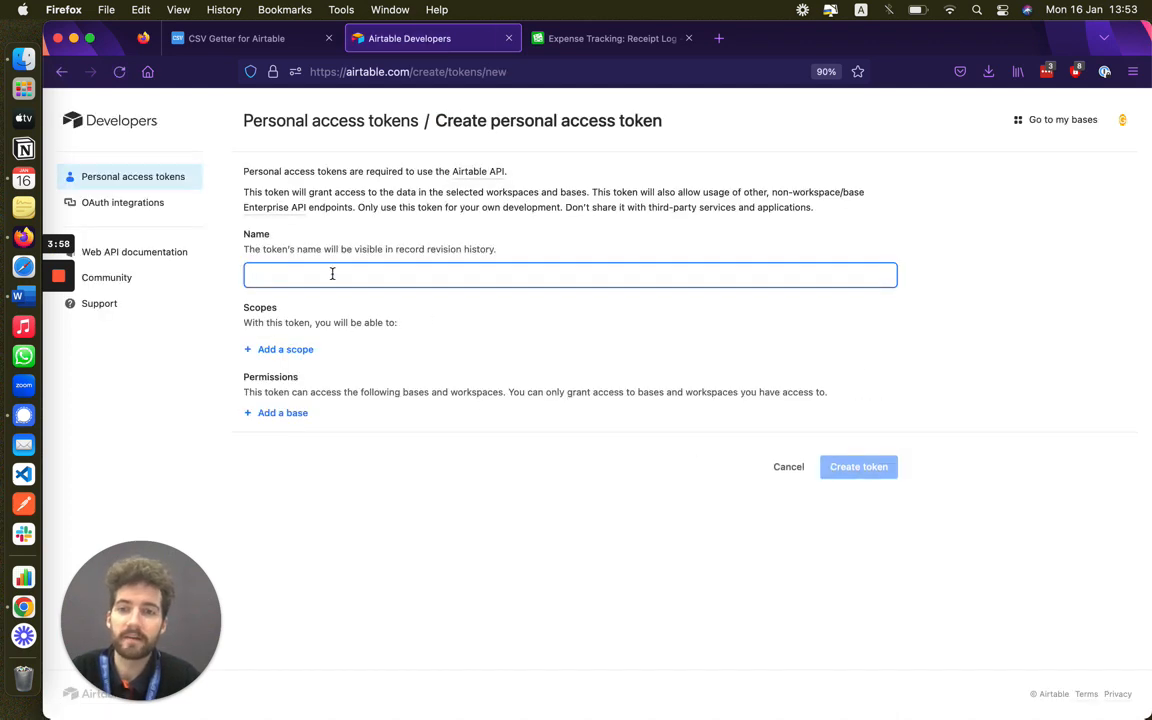
{"action": "type", "text": "csv getter"}
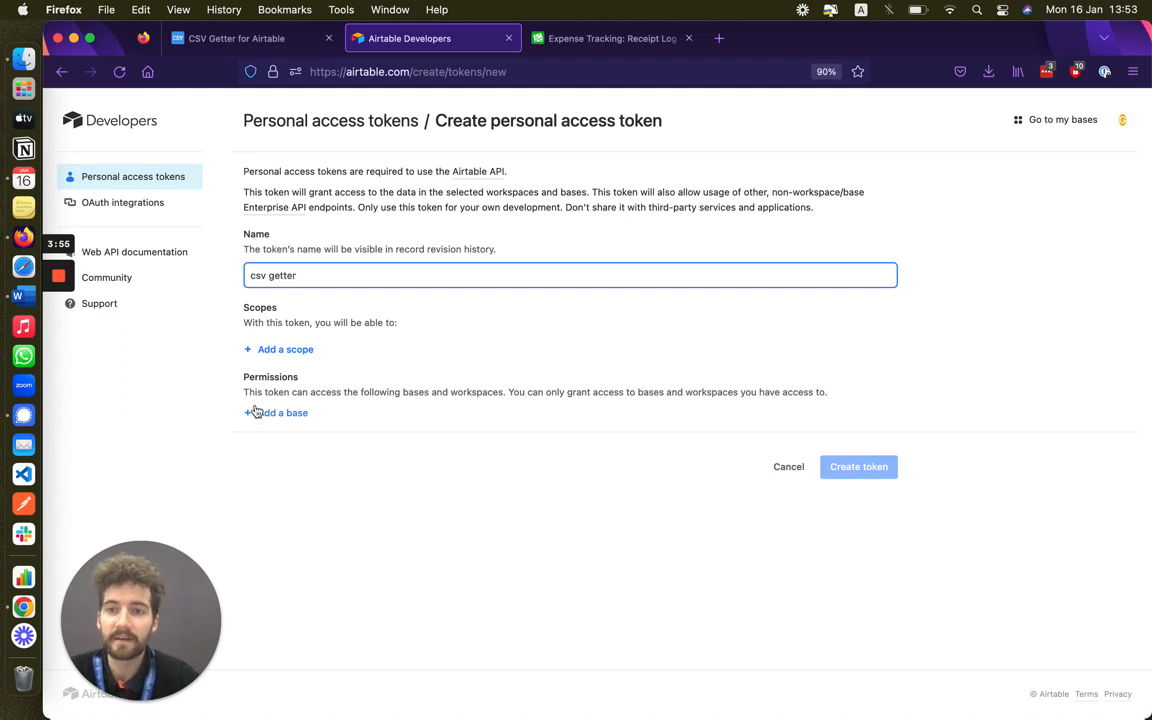
Give the token the data.records:read scope and access to the Expense Tracking base.
{"action": "left_click", "coordinate": [283, 352]}
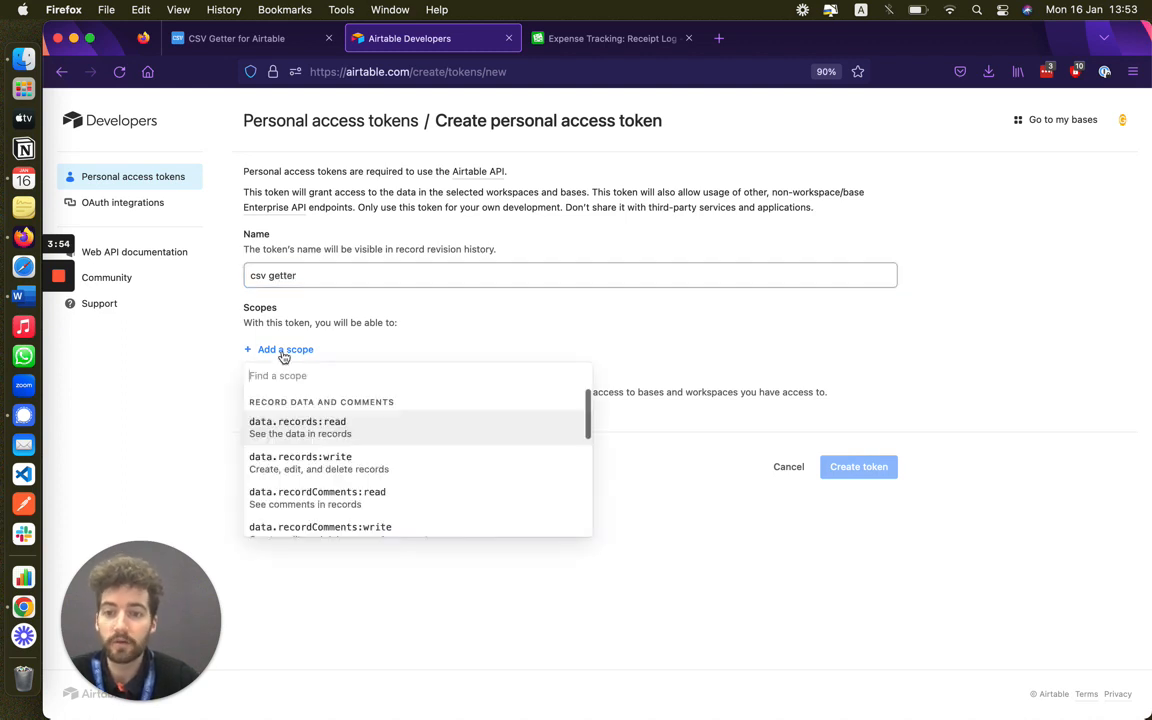
{"action": "left_click", "coordinate": [338, 440]}
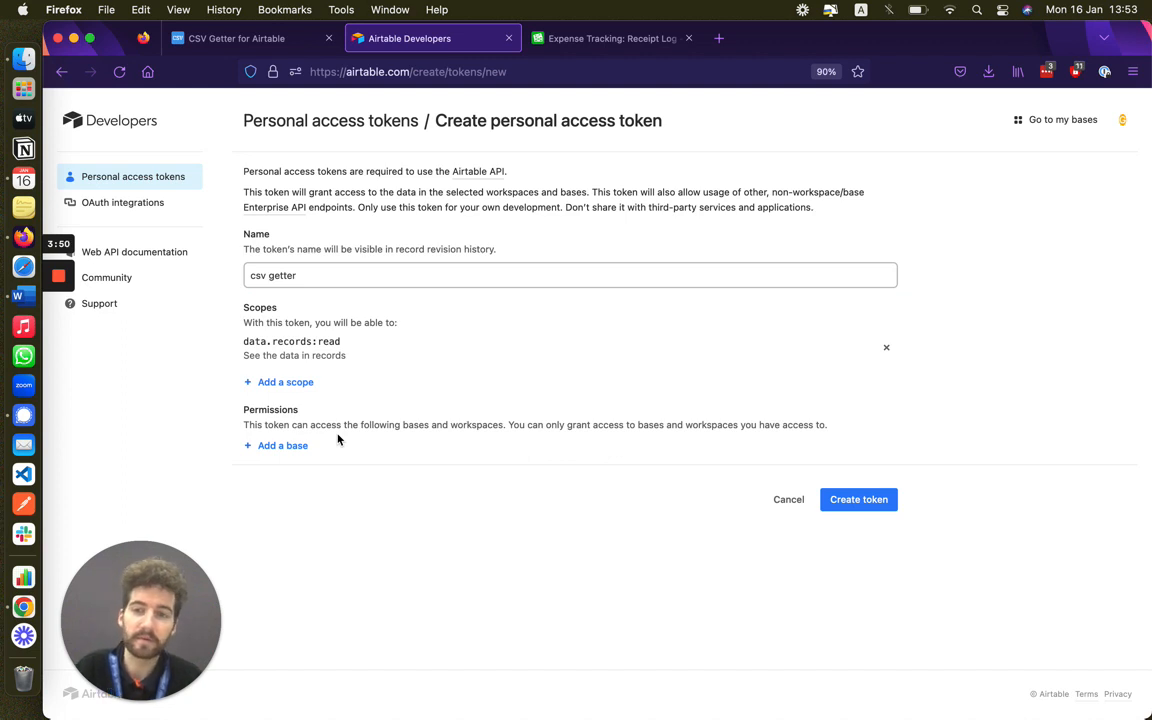
{"action": "left_click", "coordinate": [281, 448]}
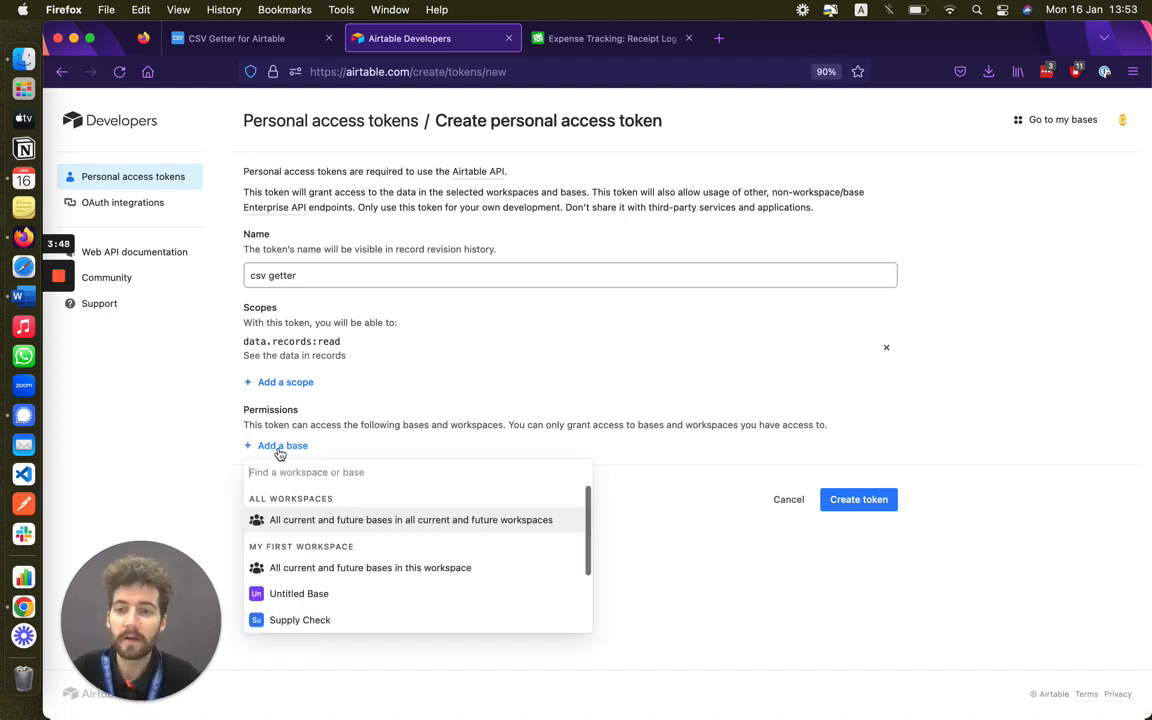
{"action": "scroll", "coordinate": [352, 579], "scroll_direction": "down", "scroll_amount": 3}
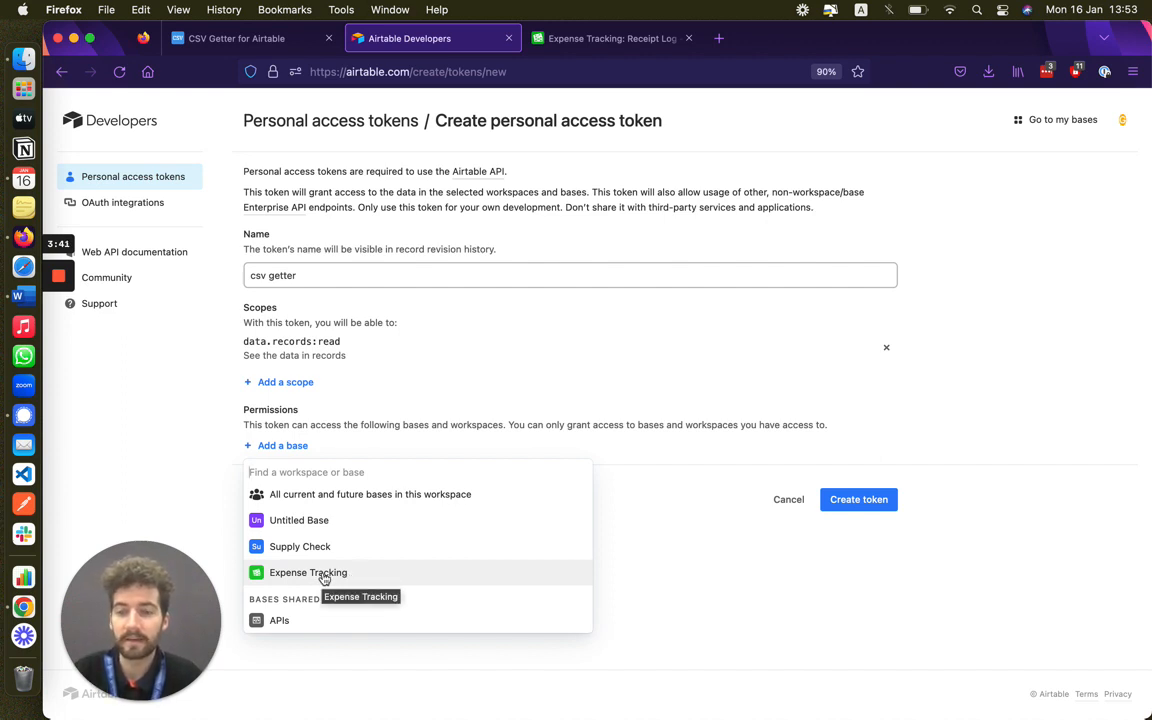
{"action": "left_click", "coordinate": [324, 576]}
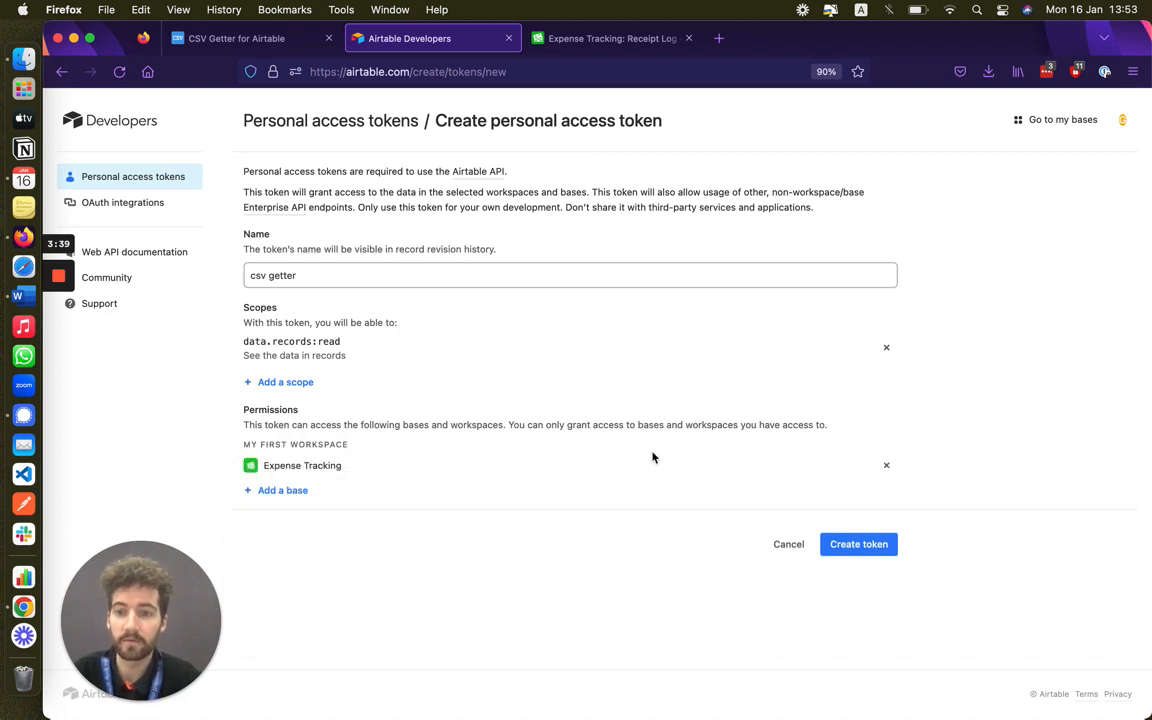
Create the personal access token and paste it into the Airtable API Key / PAT field on the CSV Getter page.
{"action": "left_click", "coordinate": [866, 548]}
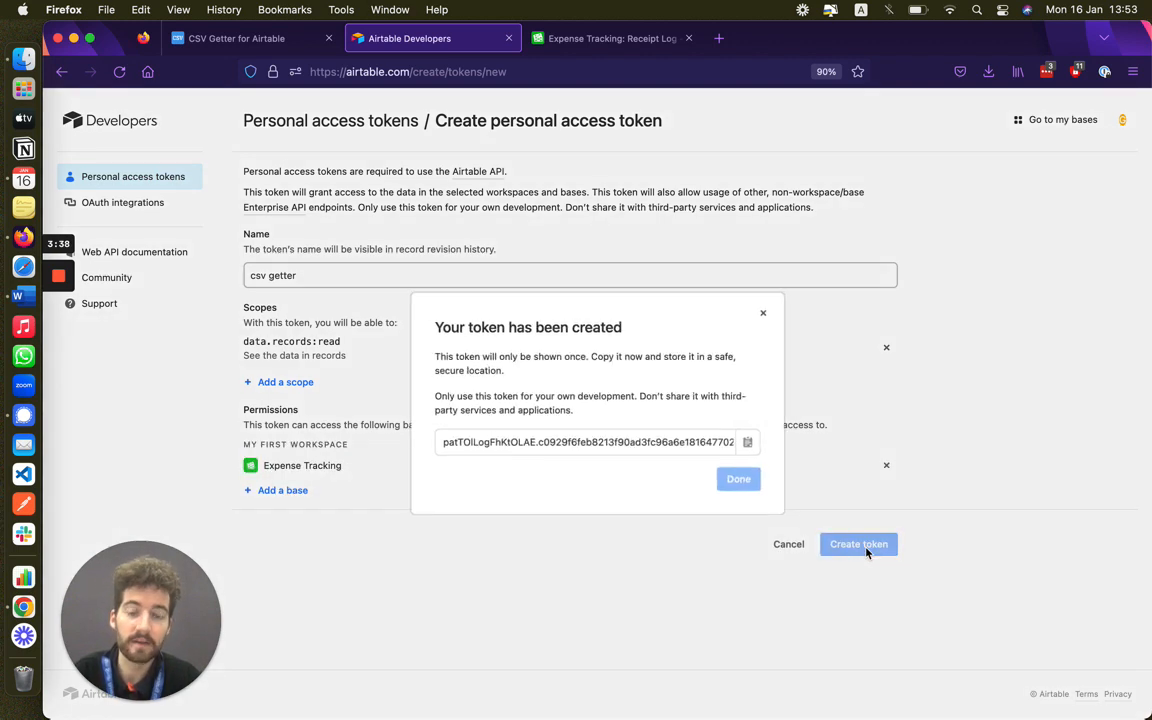
{"action": "left_click", "coordinate": [747, 442]}
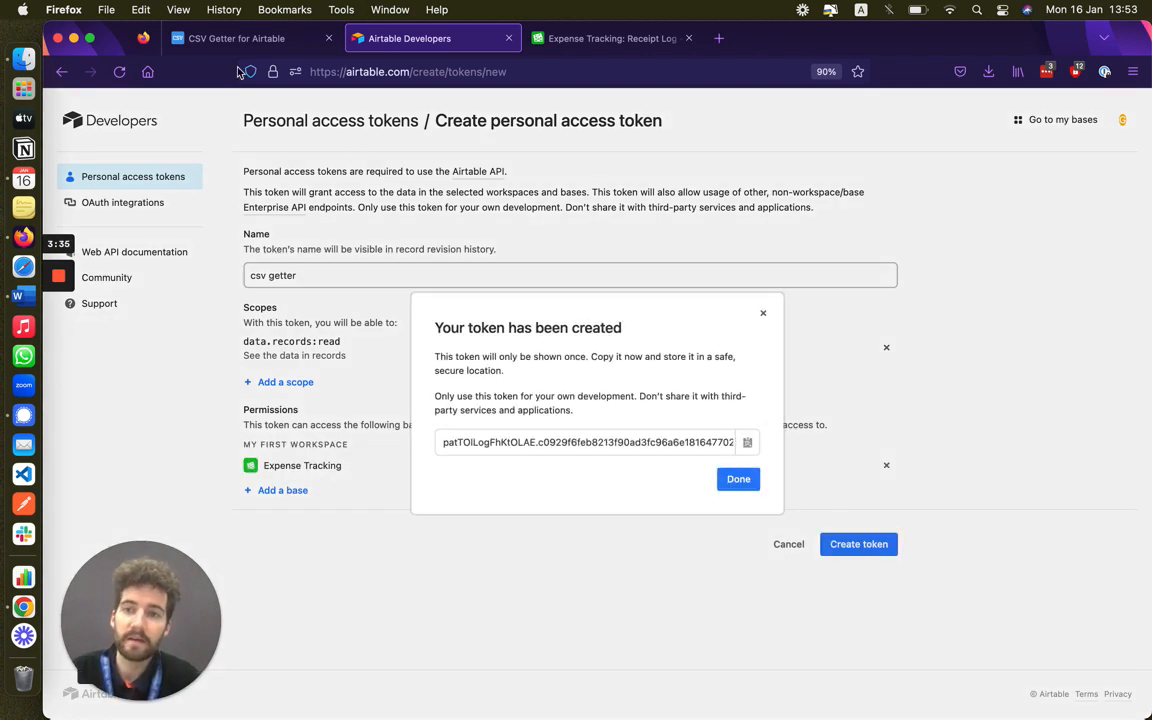
{"action": "left_click", "coordinate": [198, 44]}
{"action": "left_click", "coordinate": [533, 306]}
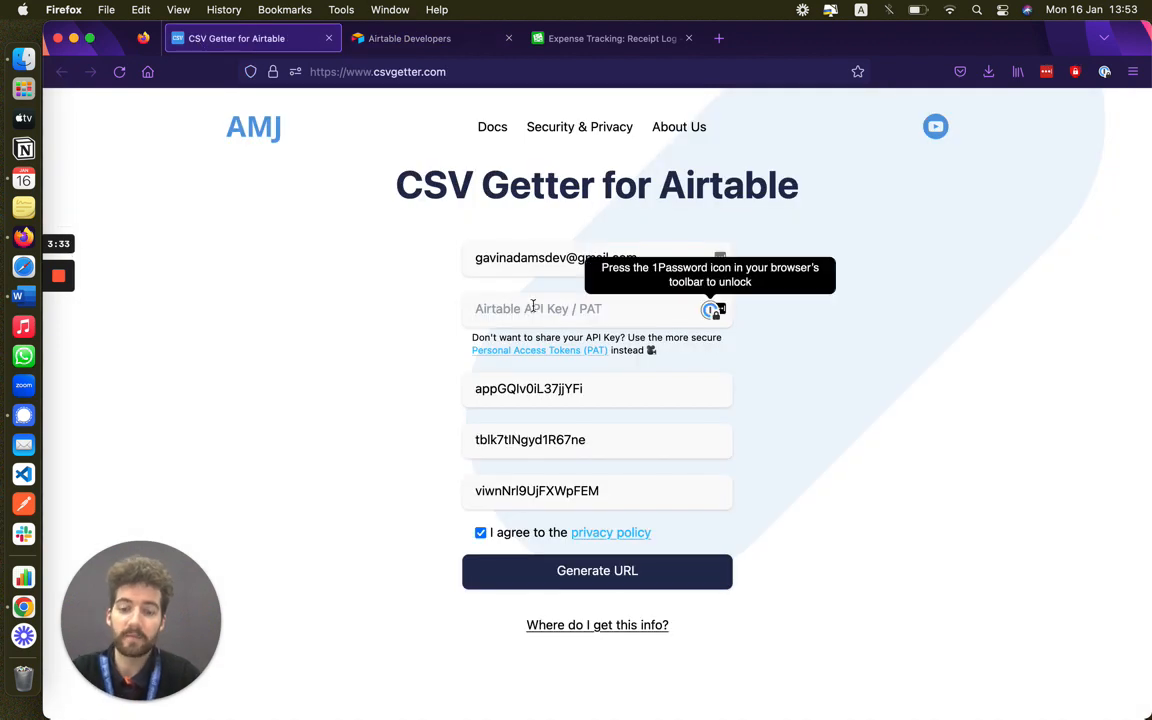
{"action": "key", "text": "super+v"}
Generate the CSV URL and look through the full width of its response sample.
{"action": "left_click", "coordinate": [712, 561]}
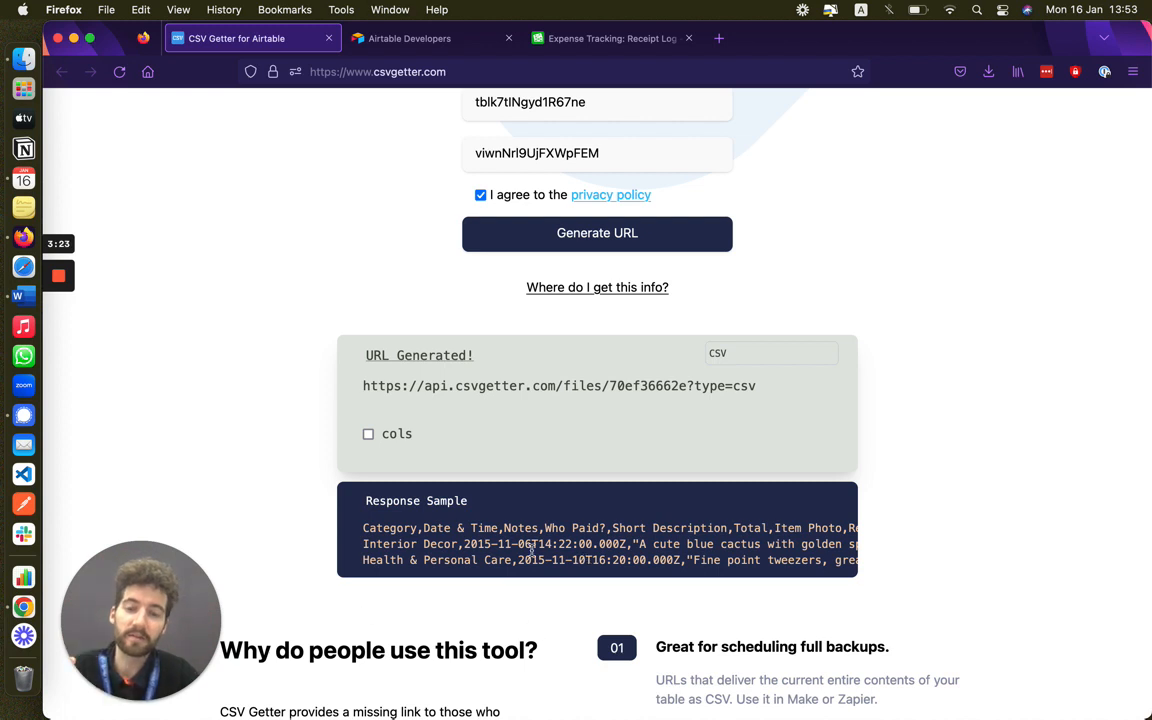
{"action": "scroll", "coordinate": [628, 540], "scroll_direction": "right", "scroll_amount": 5}
{"action": "scroll", "coordinate": [628, 540], "scroll_direction": "down", "scroll_amount": 5}
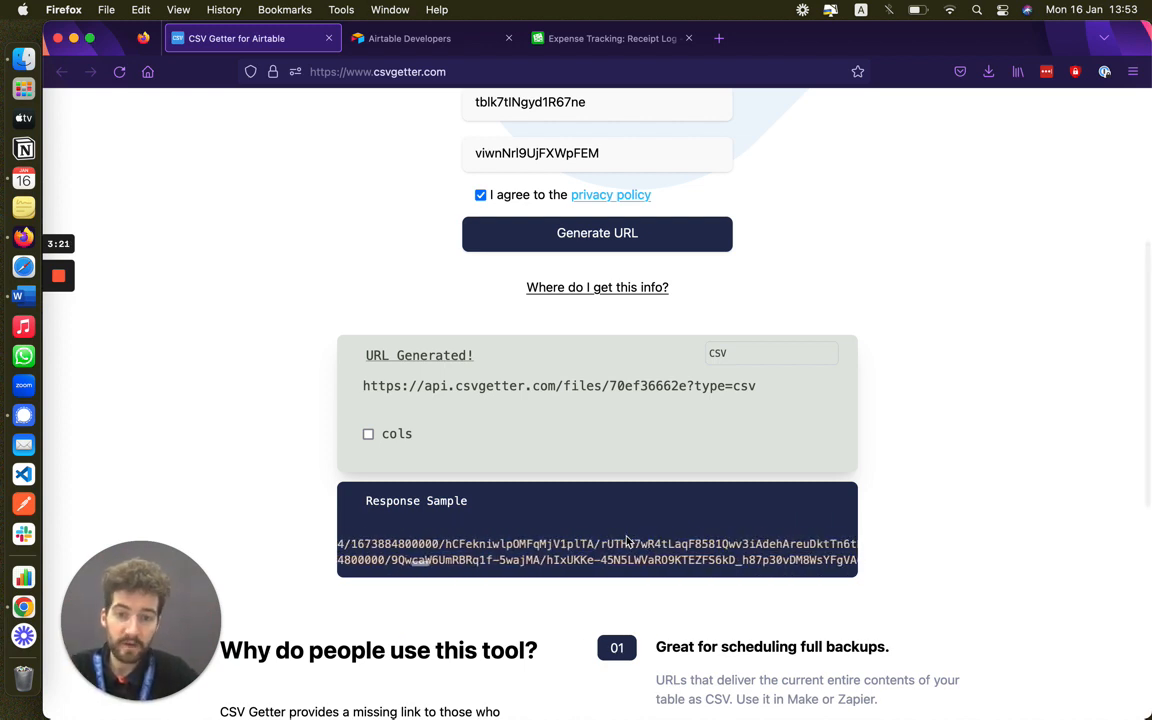
{"action": "scroll", "coordinate": [628, 540], "scroll_direction": "right", "scroll_amount": 5}
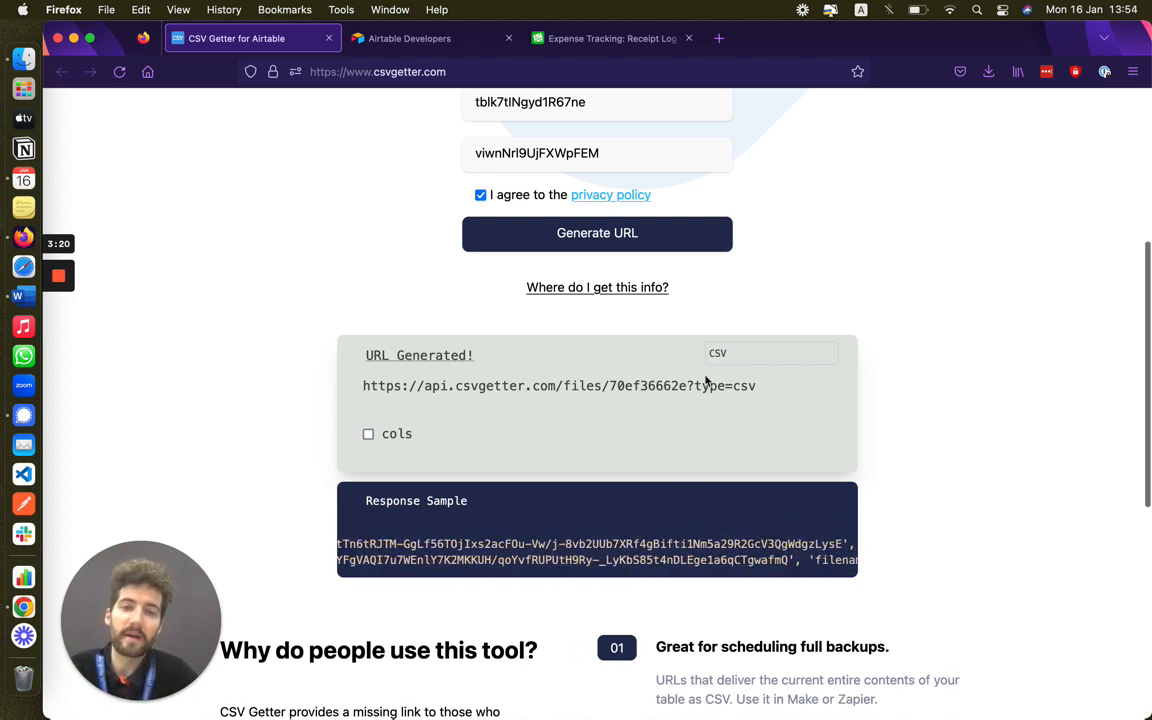
{"action": "scroll", "coordinate": [590, 570], "scroll_direction": "left", "scroll_amount": 10}
{"action": "scroll", "coordinate": [590, 570], "scroll_direction": "up", "scroll_amount": 3}
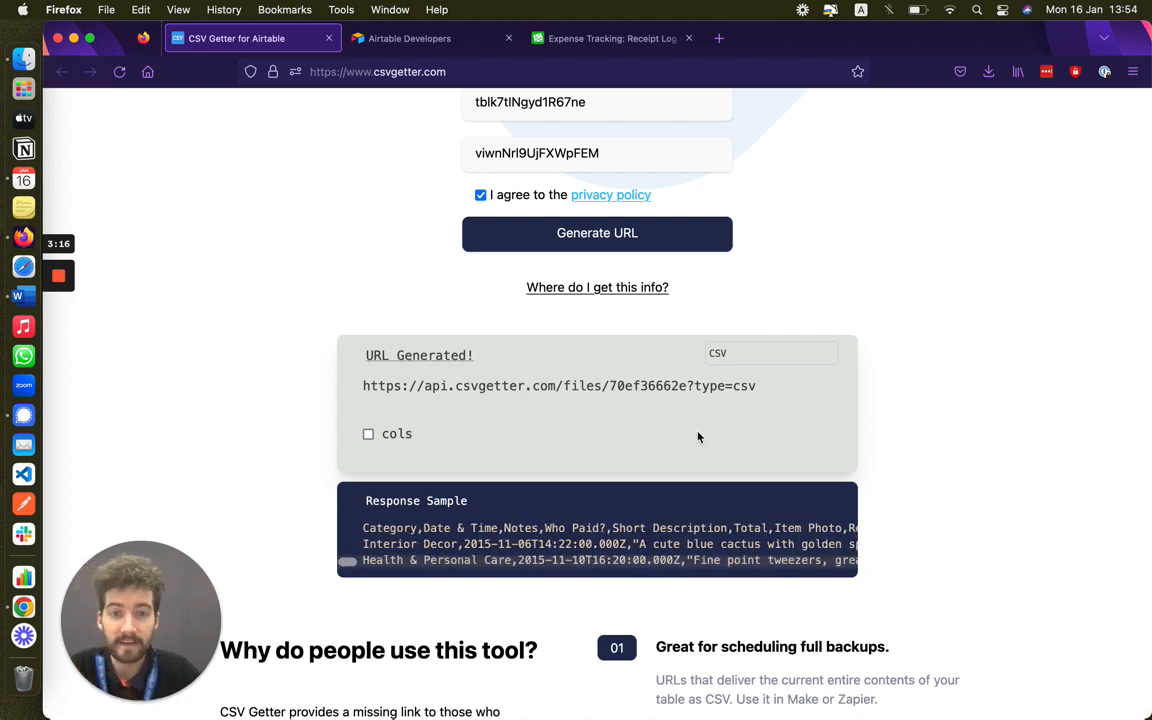
Copy the generated CSV URL, open it in a new browser tab to download the file, and return to CSV Getter.
{"action": "left_click_drag", "start_coordinate": [757, 394], "coordinate": [362, 396]}
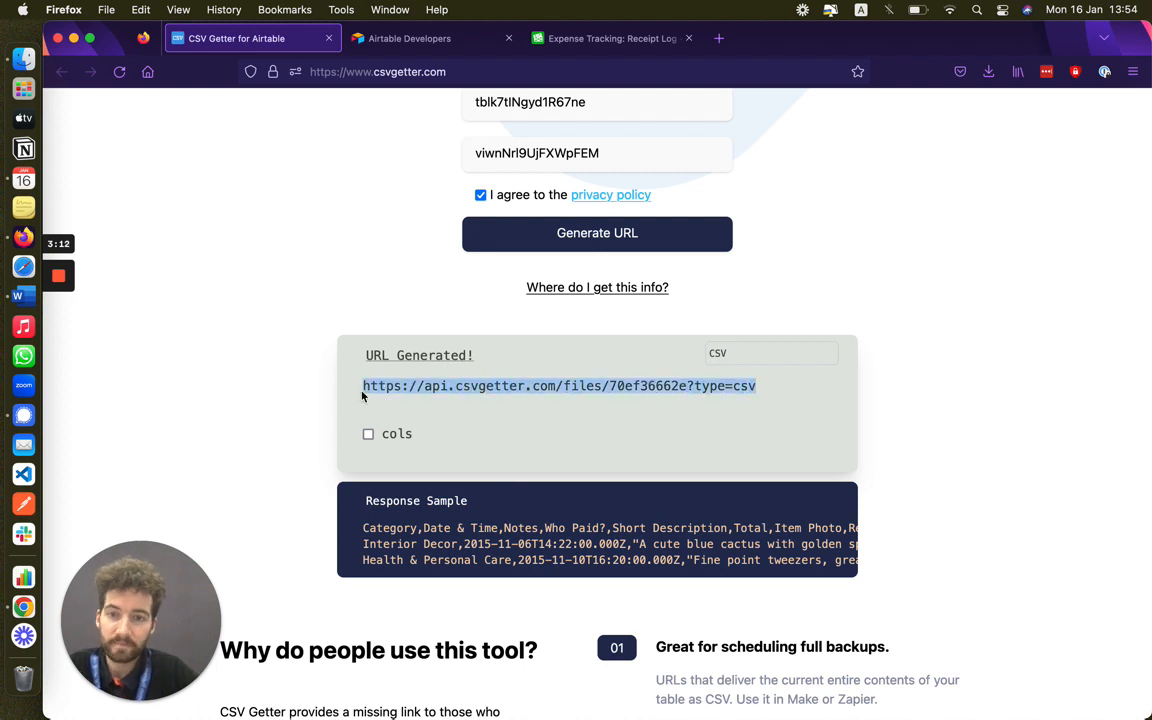
{"action": "left_click", "coordinate": [719, 40]}
{"action": "key", "text": "super+v"}
{"action": "key", "text": "Return"}
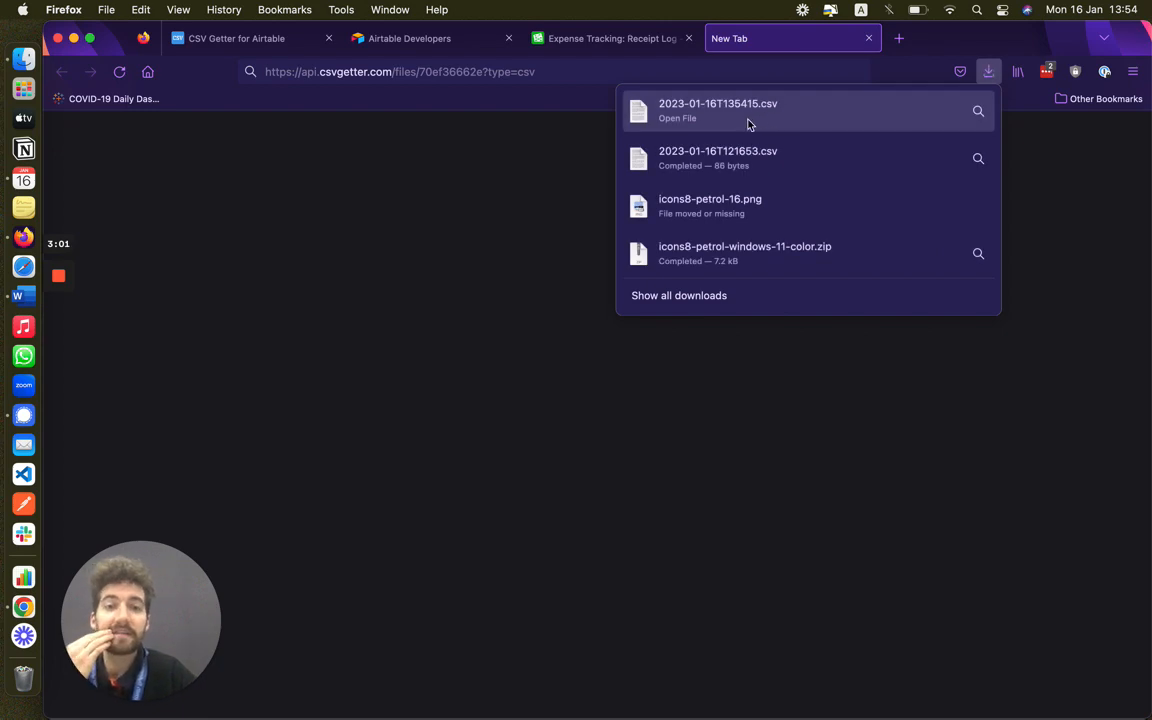
{"action": "left_click", "coordinate": [545, 177]}
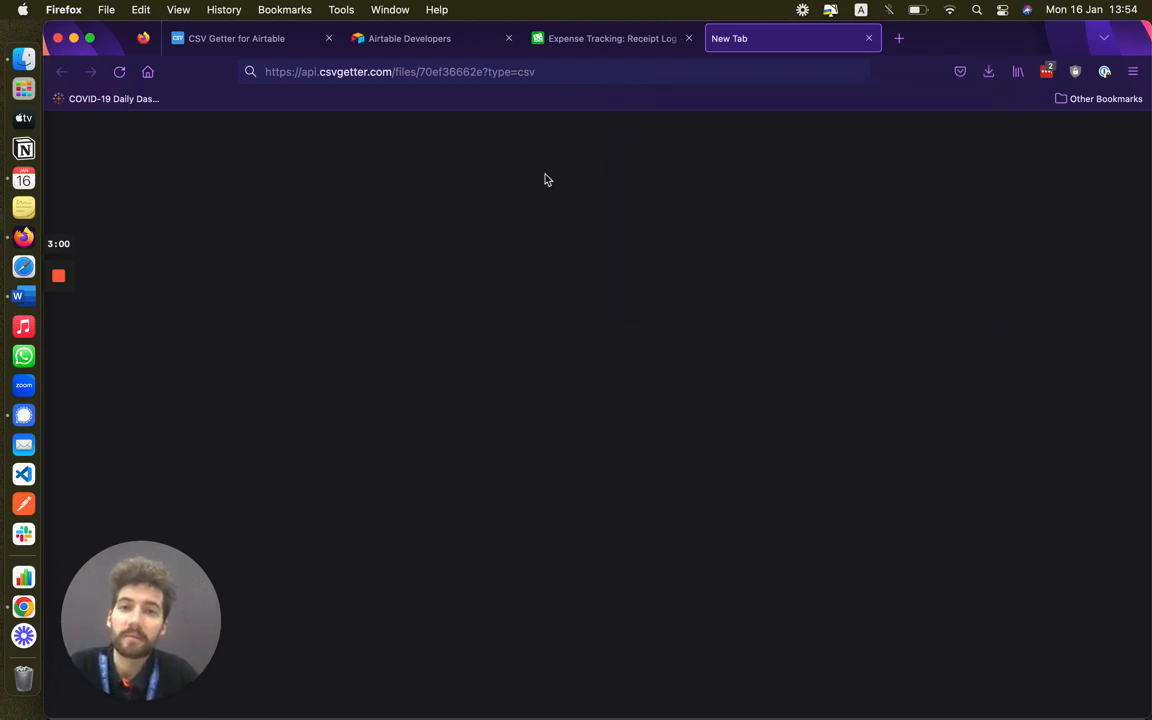
{"action": "left_click", "coordinate": [588, 48]}
{"action": "left_click", "coordinate": [200, 38]}
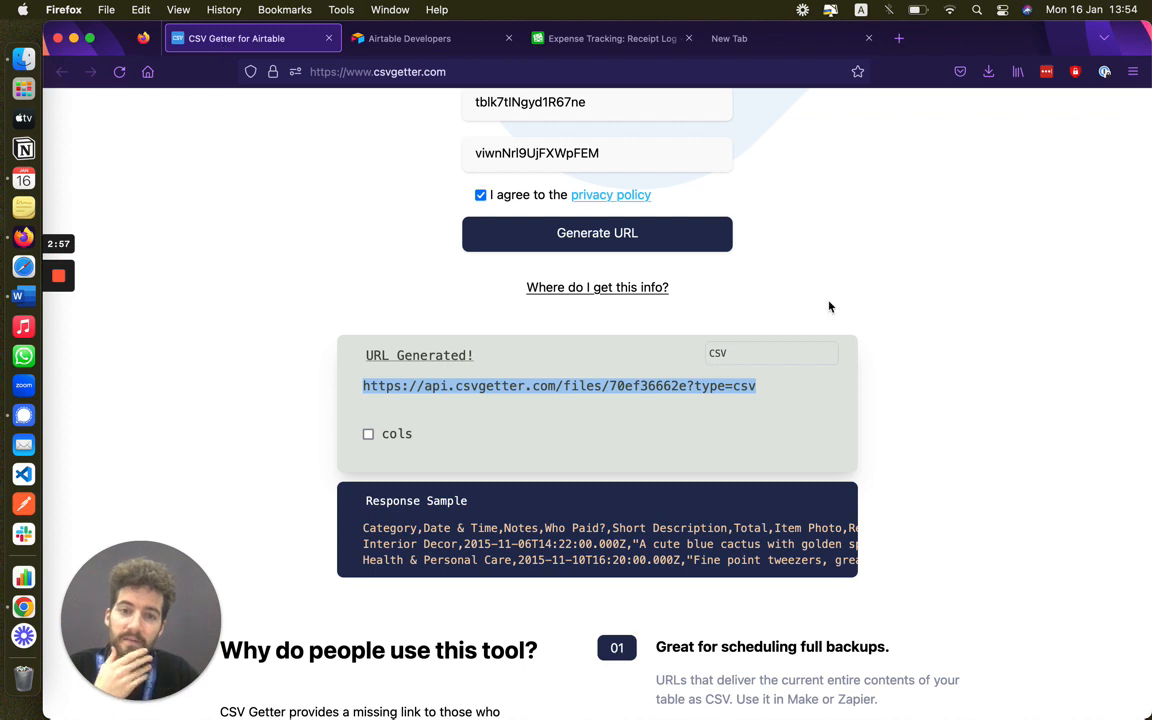
Switch the URL's output format to Json (Records) and examine its type parameter and response sample.
{"action": "left_click", "coordinate": [770, 353]}
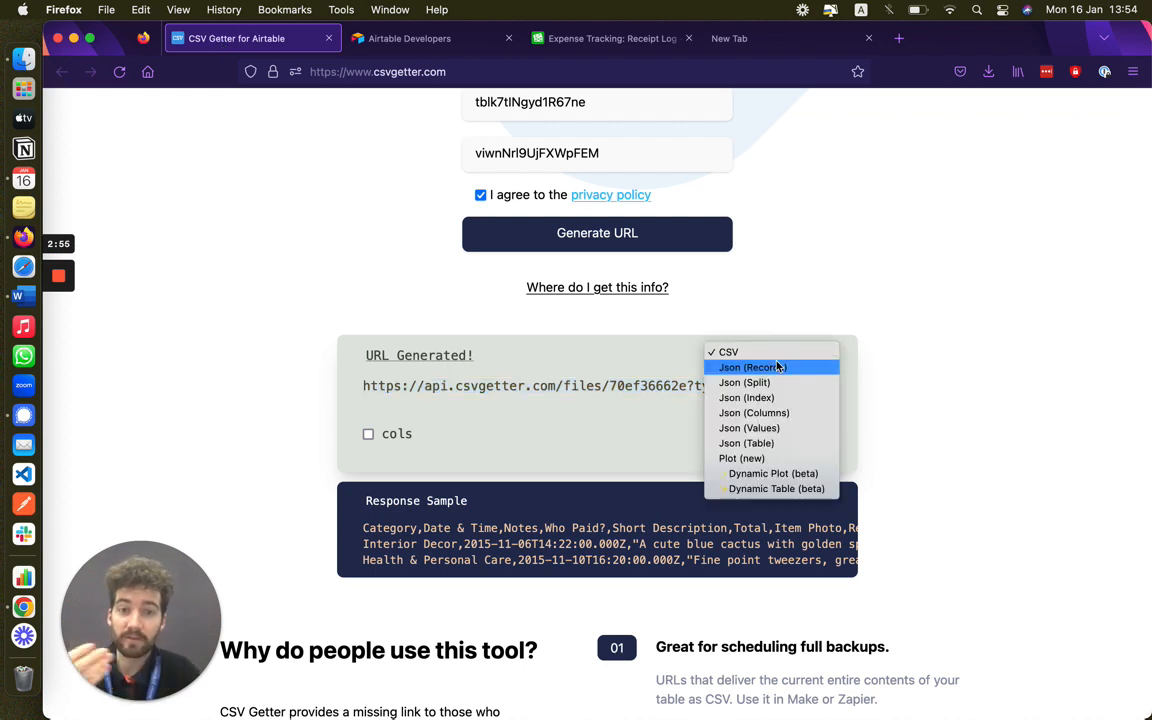
{"action": "left_click", "coordinate": [772, 368]}
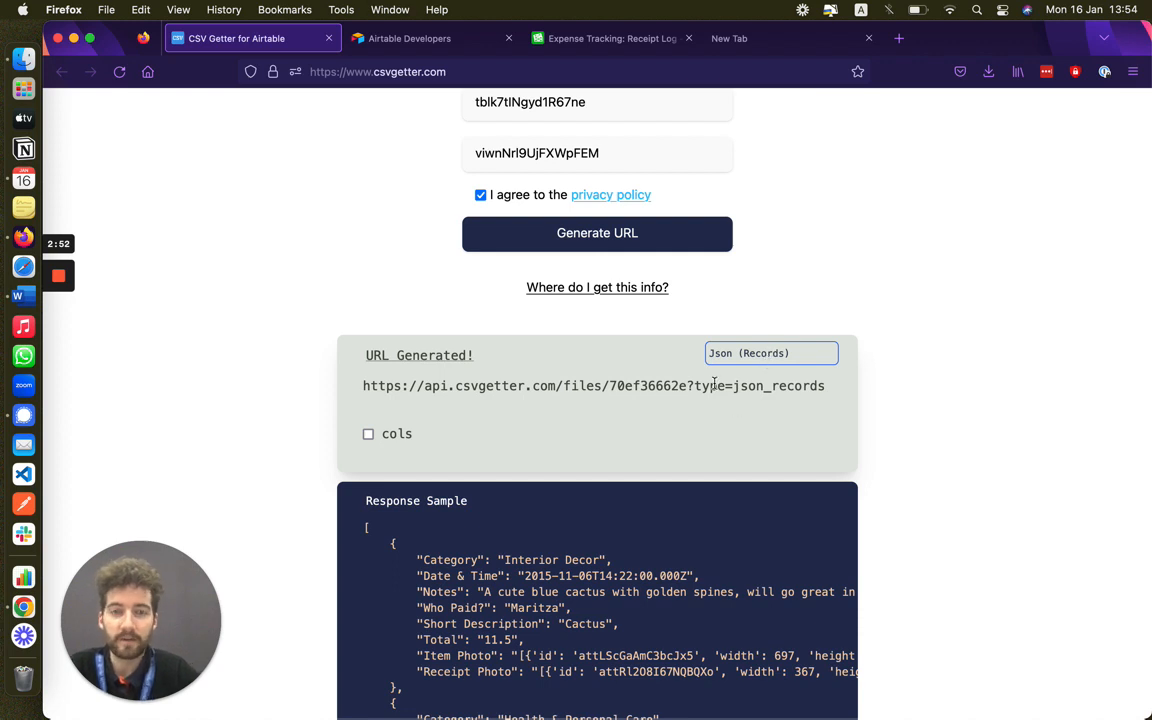
{"action": "left_click_drag", "start_coordinate": [696, 386], "coordinate": [810, 387]}
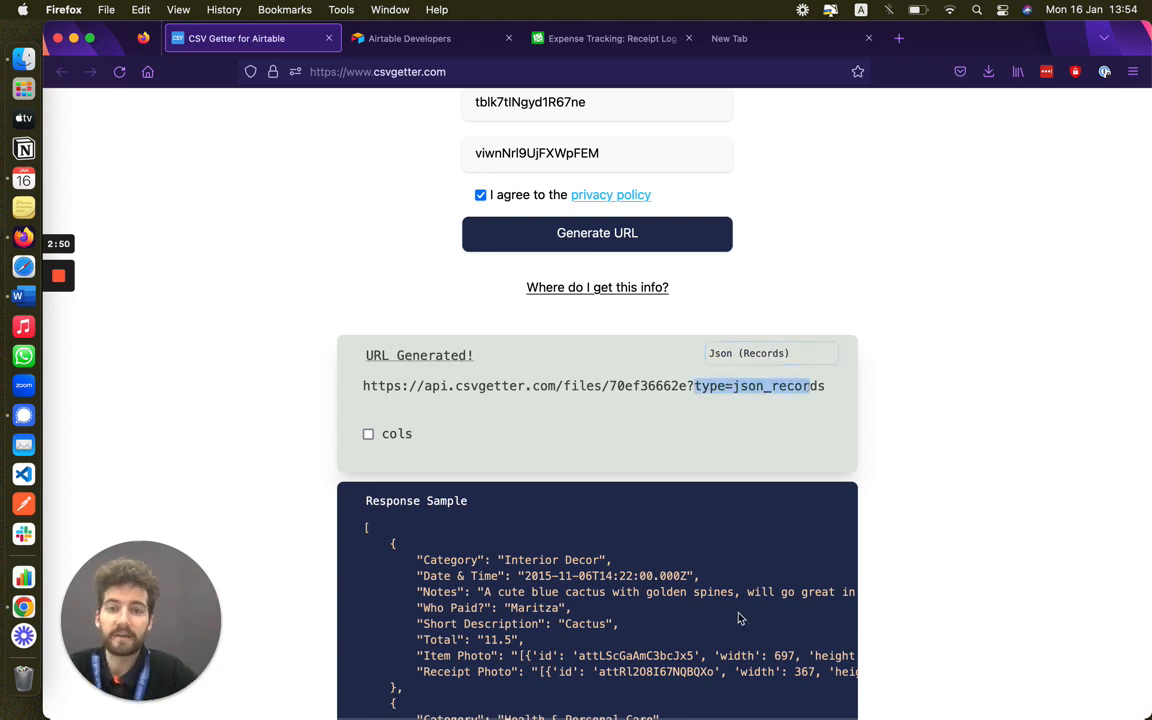
{"action": "scroll", "coordinate": [740, 615], "scroll_direction": "down", "scroll_amount": 4}
{"action": "scroll", "coordinate": [740, 615], "scroll_direction": "down", "scroll_amount": 1}
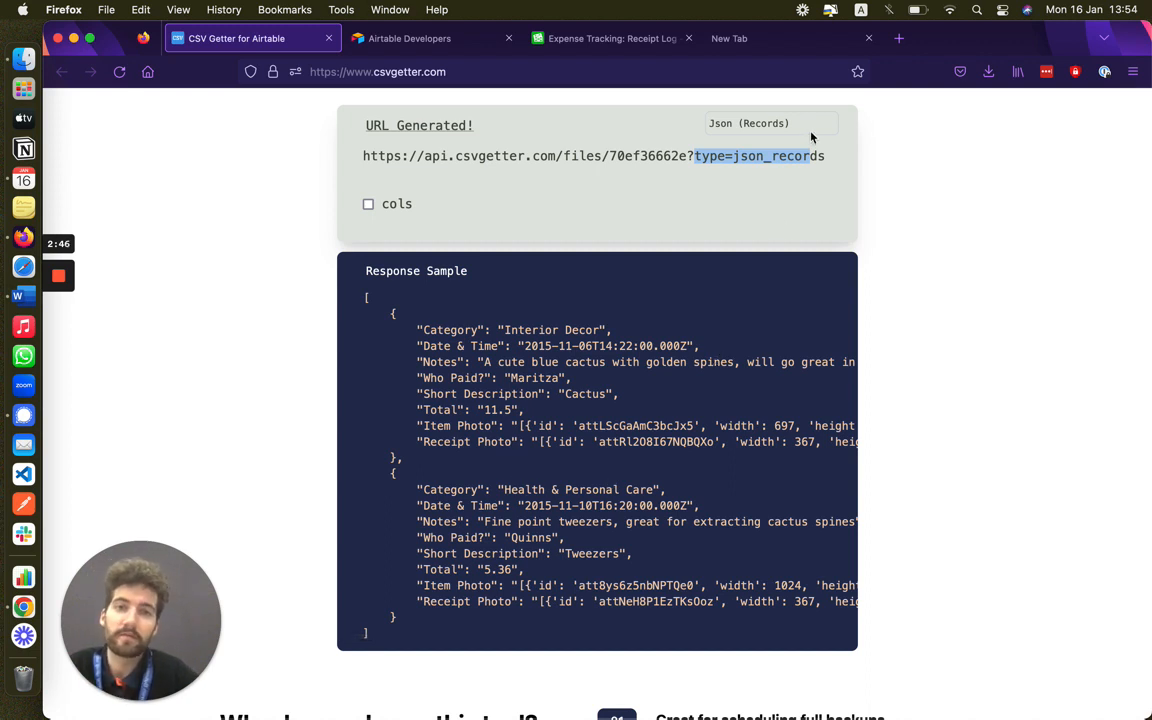
Review the available output formats and set the URL's format back to CSV.
{"action": "left_click", "coordinate": [770, 126]}
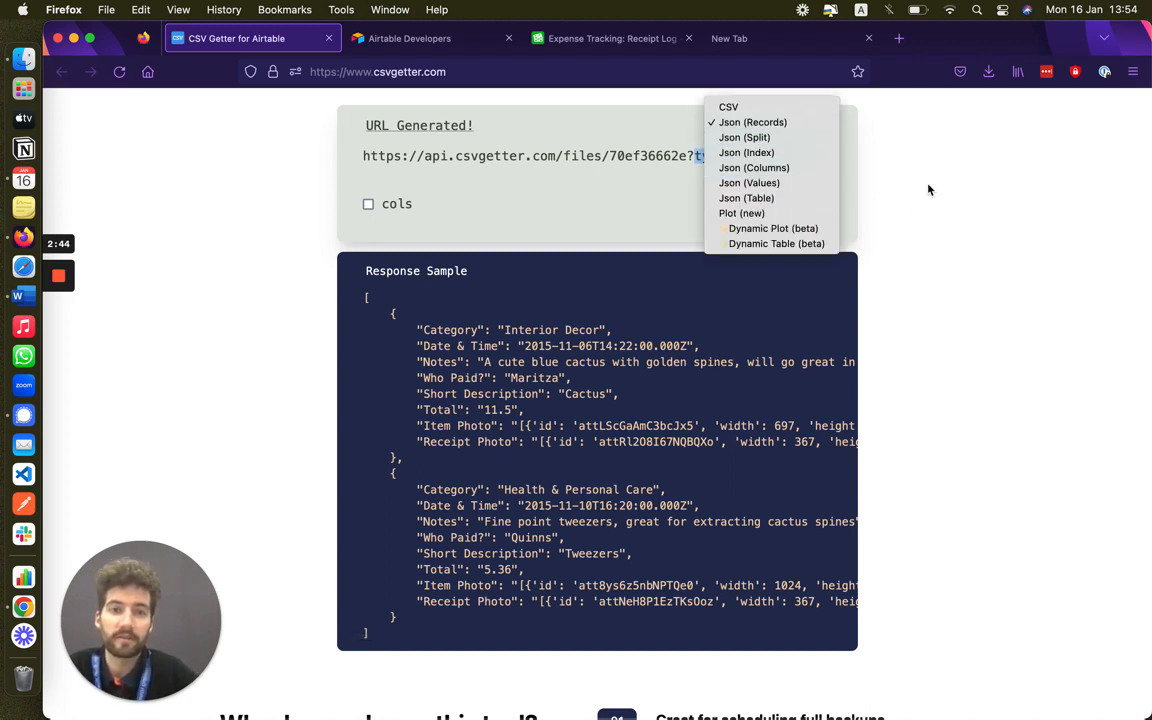
{"action": "left_click", "coordinate": [940, 188]}
{"action": "left_click", "coordinate": [772, 126]}
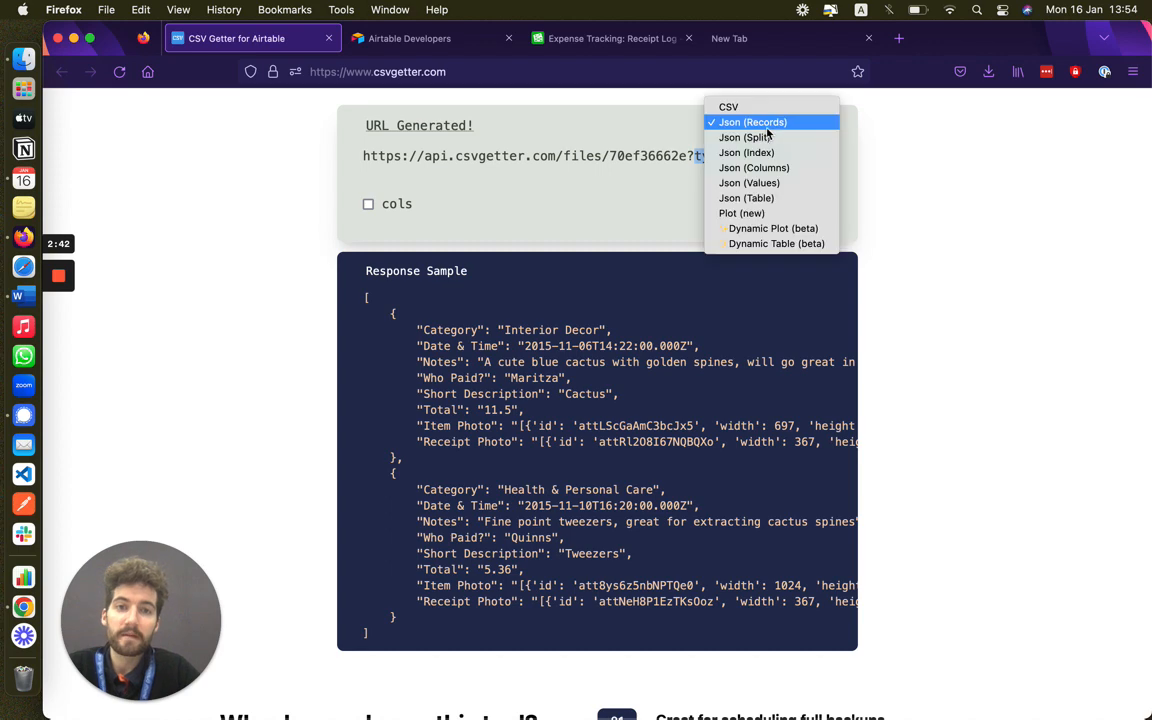
{"action": "left_click", "coordinate": [747, 108]}
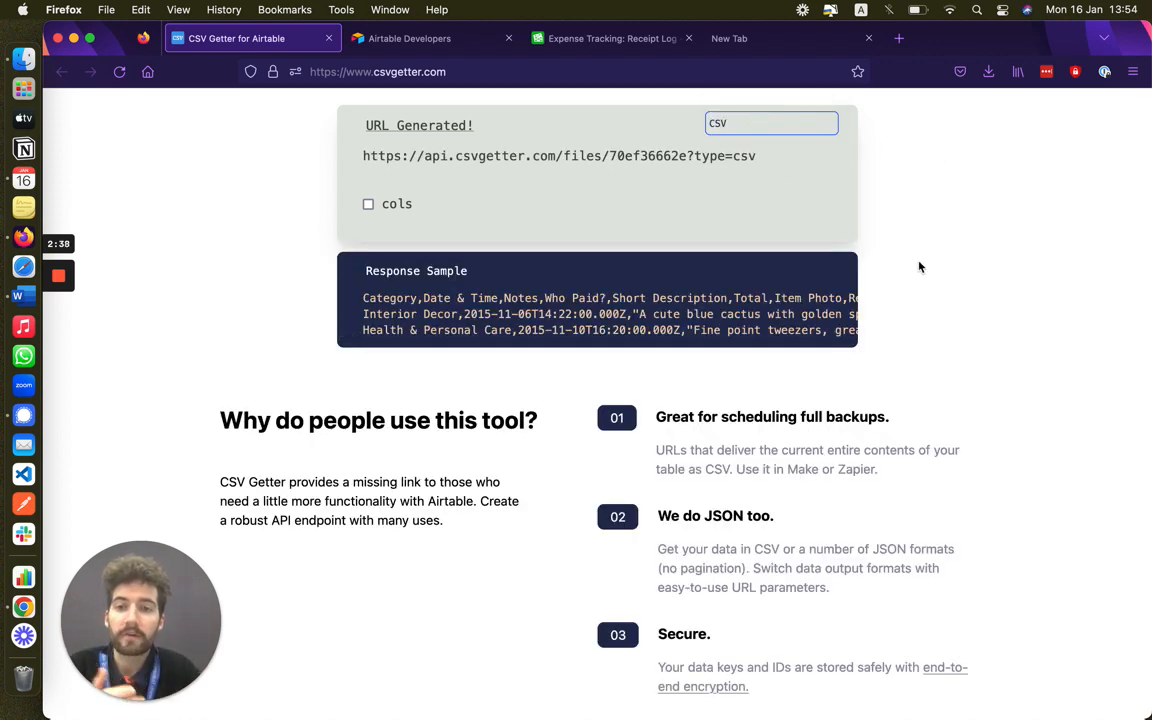
Check the columns in the CSV response sample and enable the cols parameter for the generated URL.
{"action": "scroll", "coordinate": [918, 265], "scroll_direction": "up", "scroll_amount": 2}
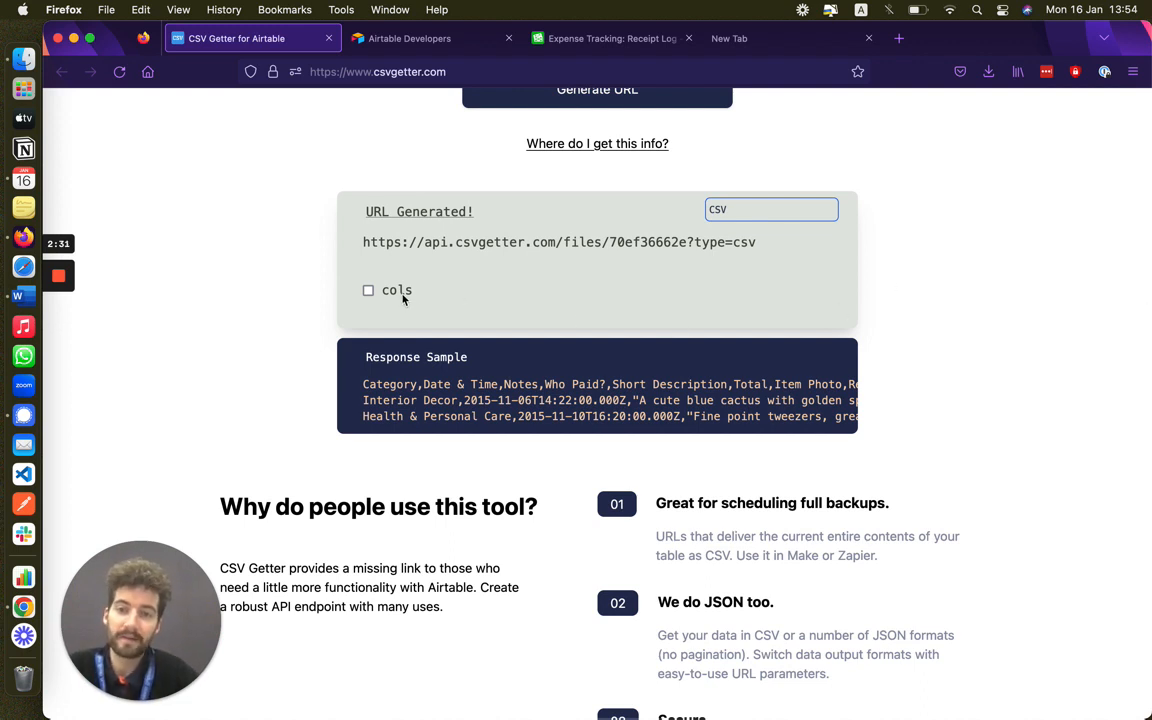
{"action": "scroll", "coordinate": [607, 398], "scroll_direction": "right", "scroll_amount": 10}
{"action": "scroll", "coordinate": [607, 398], "scroll_direction": "left", "scroll_amount": 10}
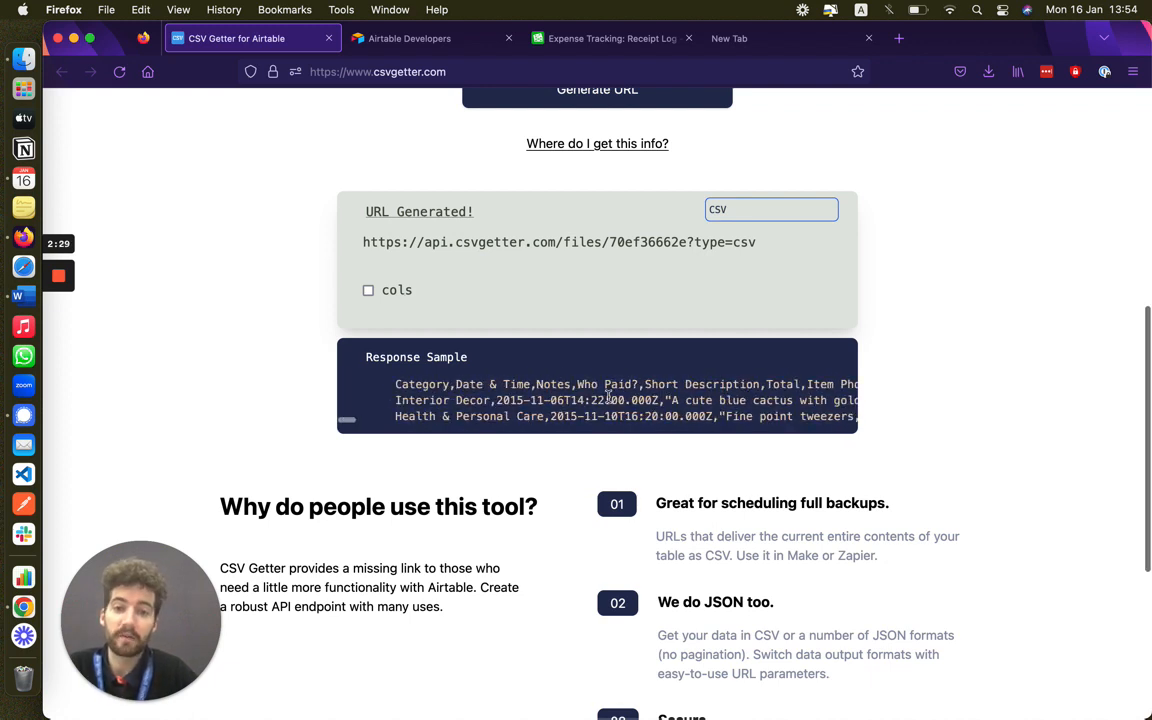
{"action": "left_click", "coordinate": [368, 291]}
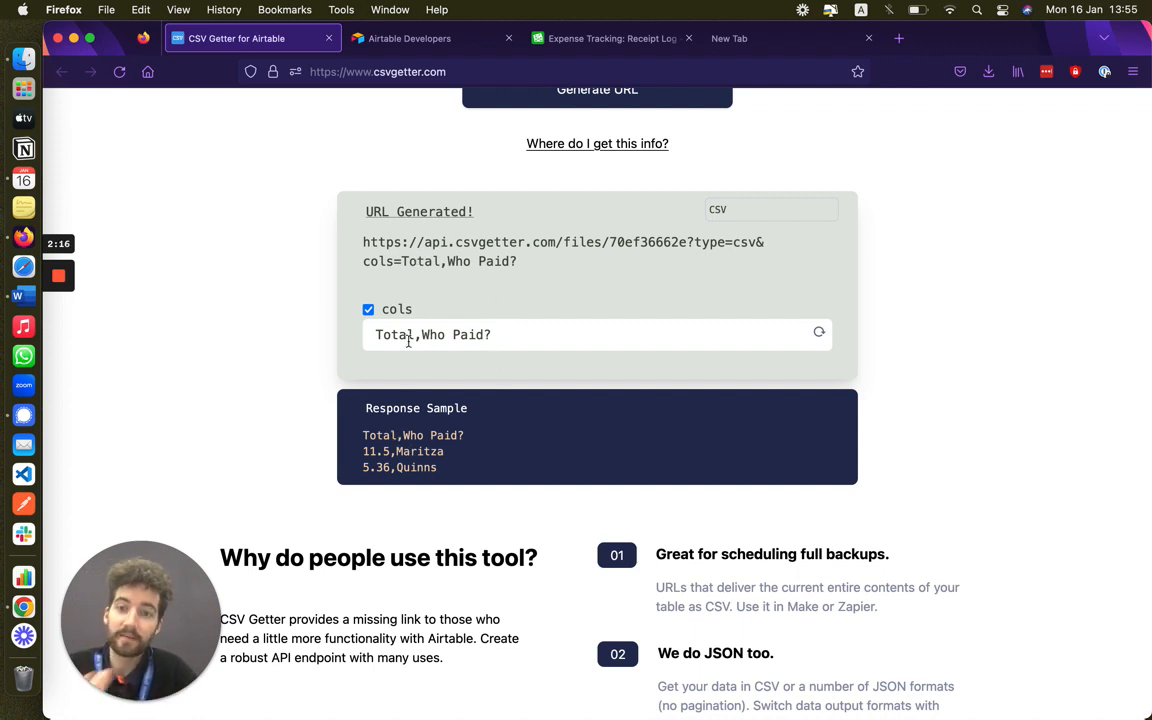
Change the cols value to "Who Paid?,Total" and refresh the URL and response sample.
{"action": "left_click_drag", "start_coordinate": [420, 335], "coordinate": [319, 334]}
{"action": "key", "text": "BackSpace"}
{"action": "left_click", "coordinate": [460, 344]}
{"action": "type", "text": ","}
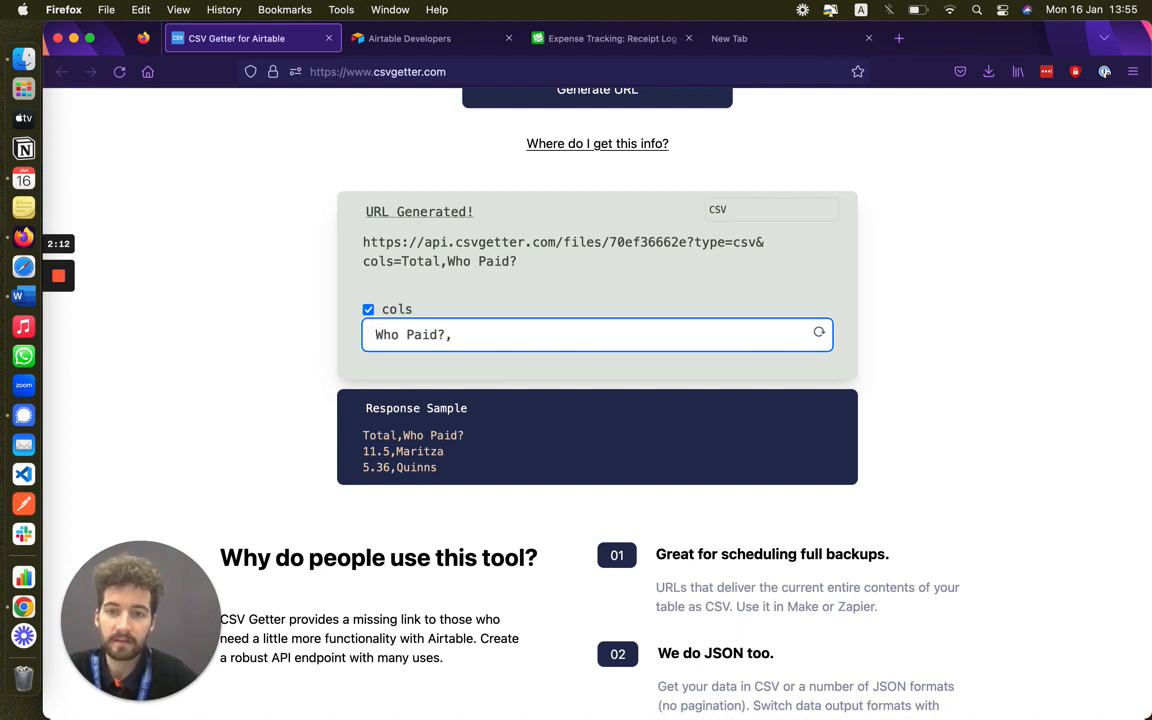
{"action": "type", "text": "Total"}
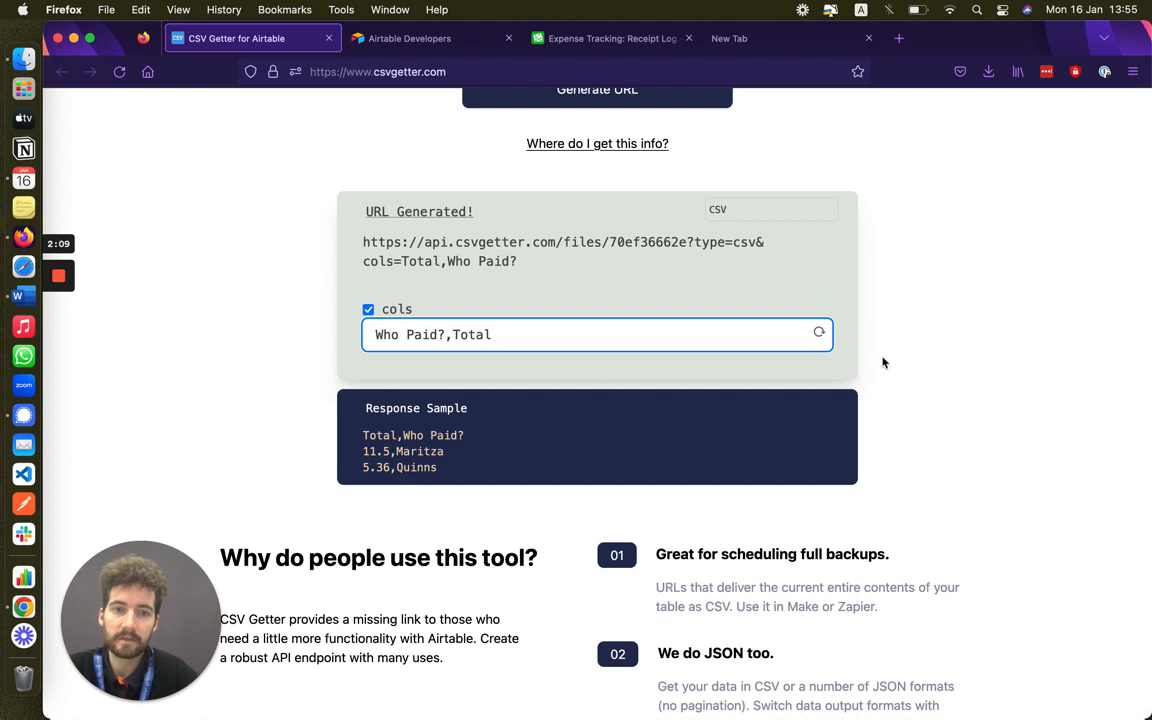
{"action": "left_click", "coordinate": [820, 335]}
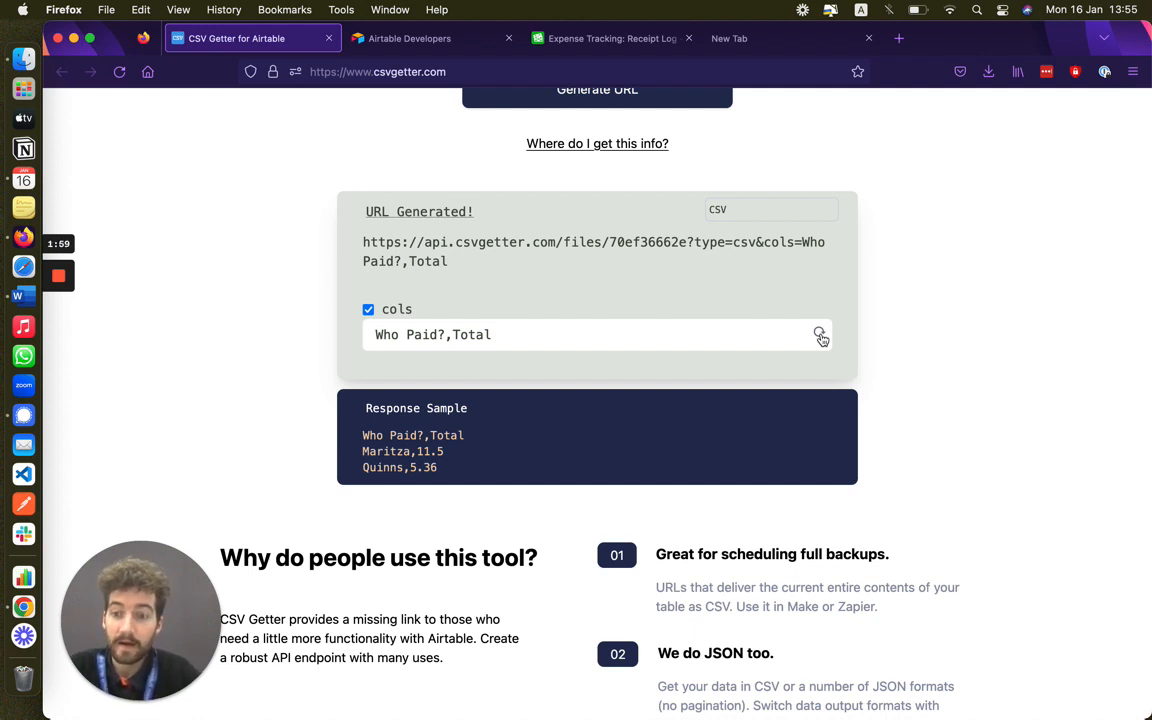
Set the generated URL's output format to Dynamic Plot (beta) and view the plot in the response sample.
{"action": "left_click", "coordinate": [749, 212]}
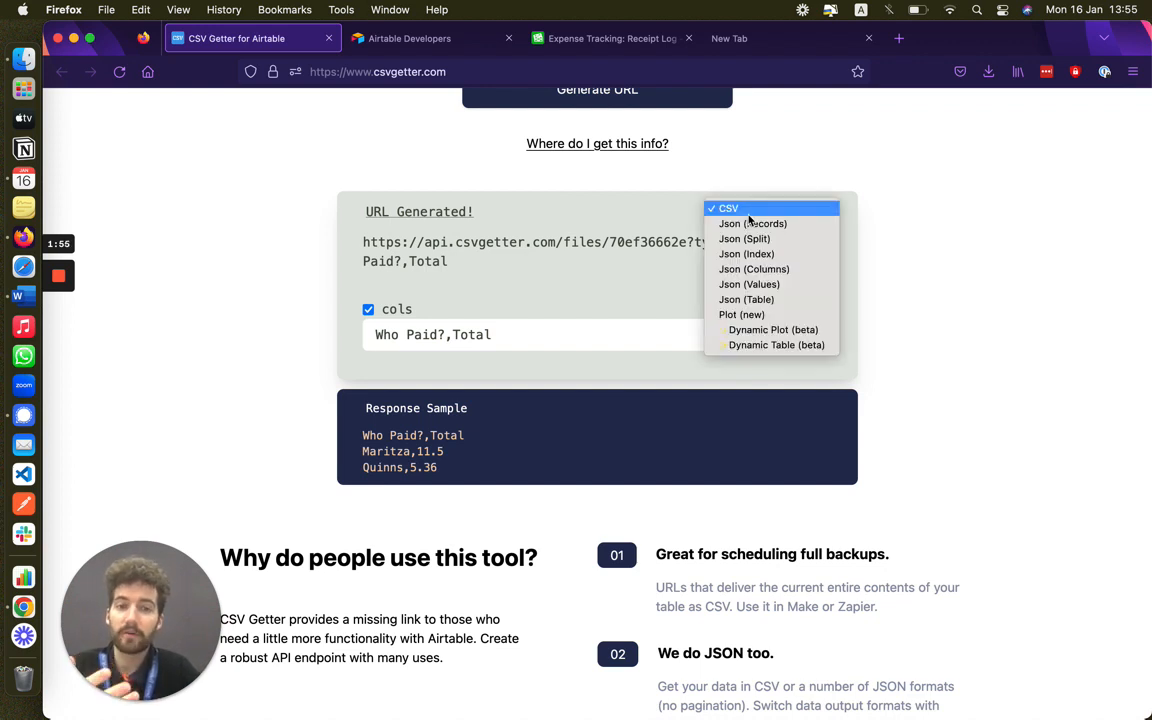
{"action": "left_click", "coordinate": [763, 337]}
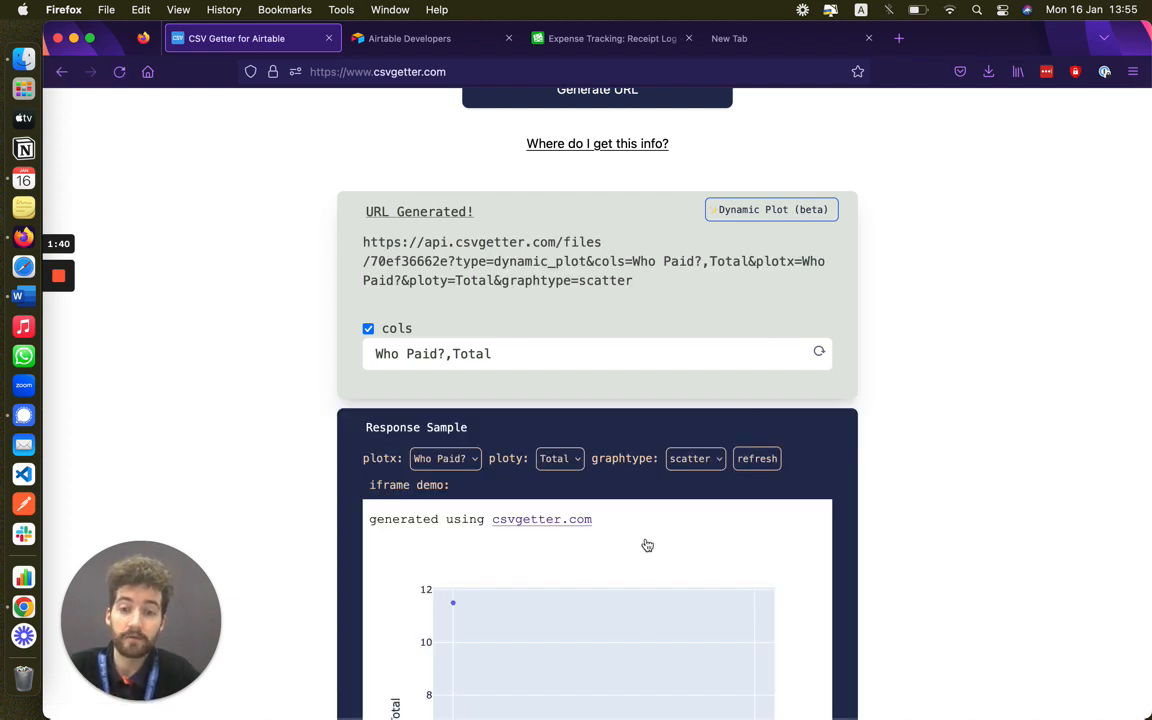
{"action": "scroll", "coordinate": [647, 545], "scroll_direction": "down", "scroll_amount": 4}
{"action": "mouse_move", "coordinate": [643, 509]}
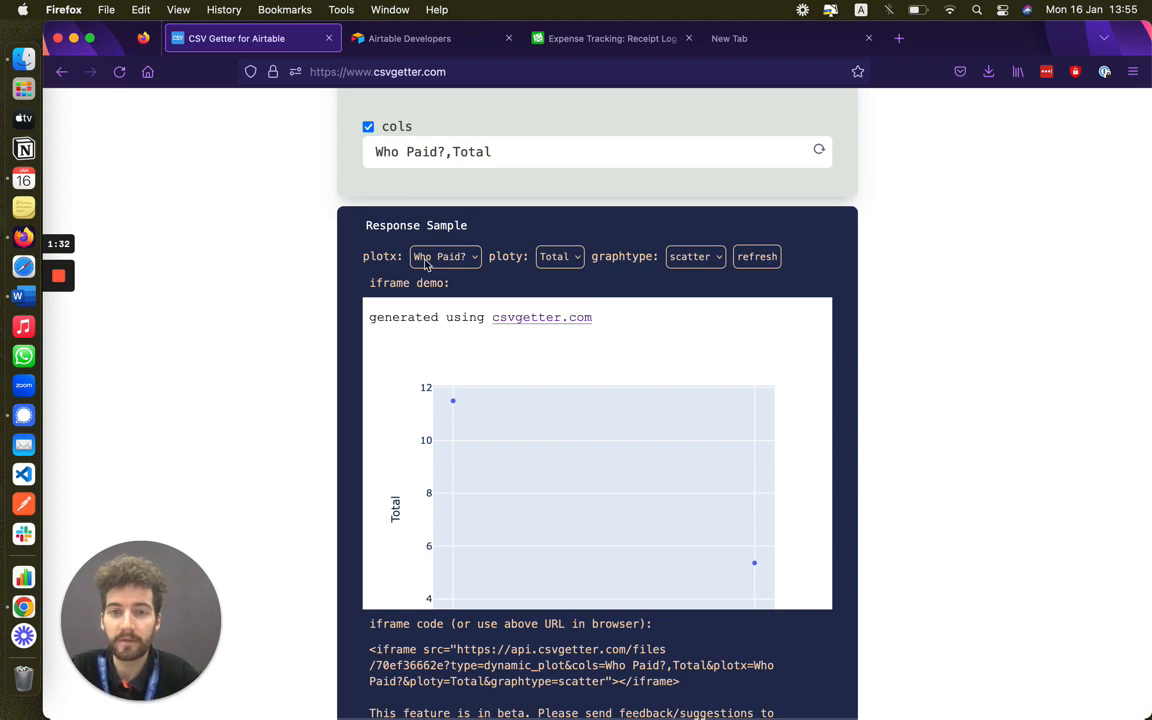
Change the plot's graphtype to bar and look over the chart in the iframe demo.
{"action": "scroll", "coordinate": [597, 309], "scroll_direction": "down", "scroll_amount": 2}
{"action": "left_click", "coordinate": [690, 256]}
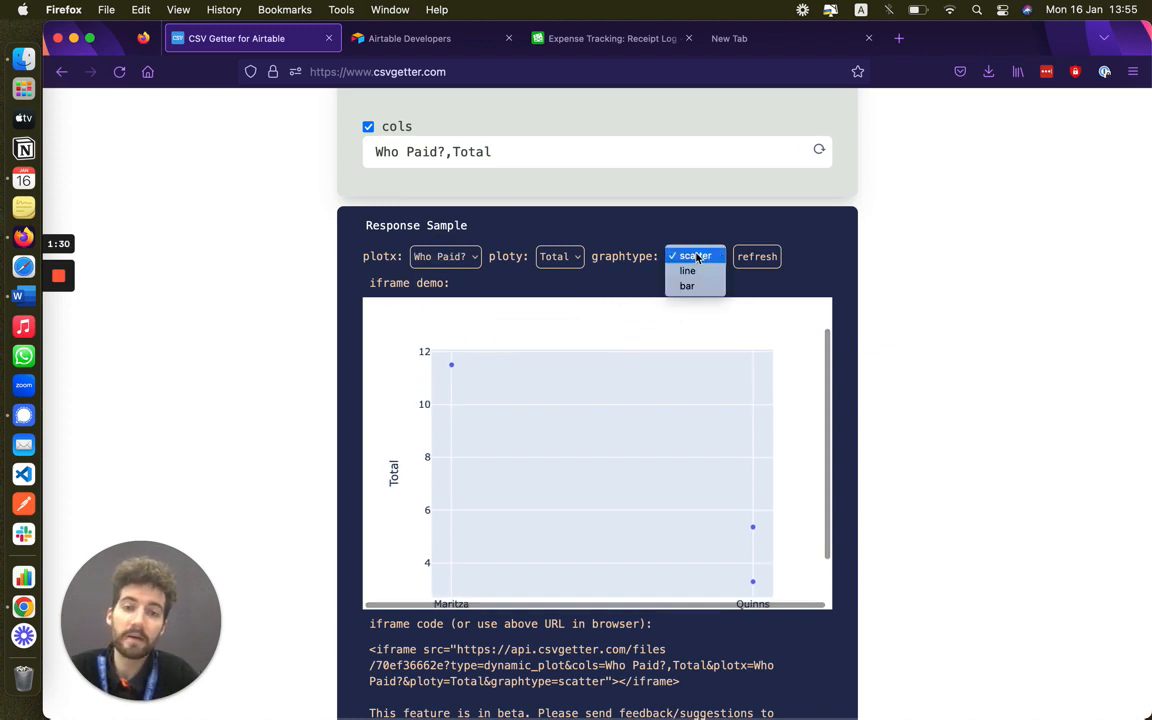
{"action": "left_click", "coordinate": [689, 292]}
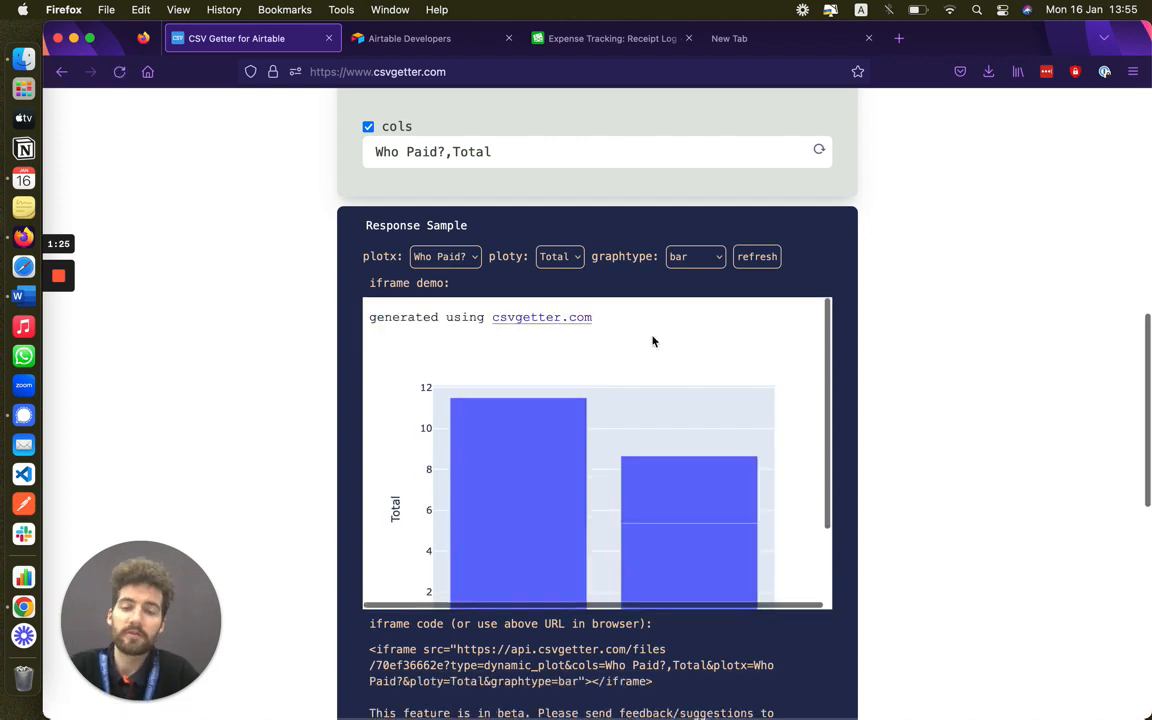
{"action": "scroll", "coordinate": [652, 337], "scroll_direction": "down", "scroll_amount": 2}
{"action": "scroll", "coordinate": [651, 336], "scroll_direction": "up", "scroll_amount": 1}
{"action": "scroll", "coordinate": [651, 336], "scroll_direction": "up", "scroll_amount": 2}
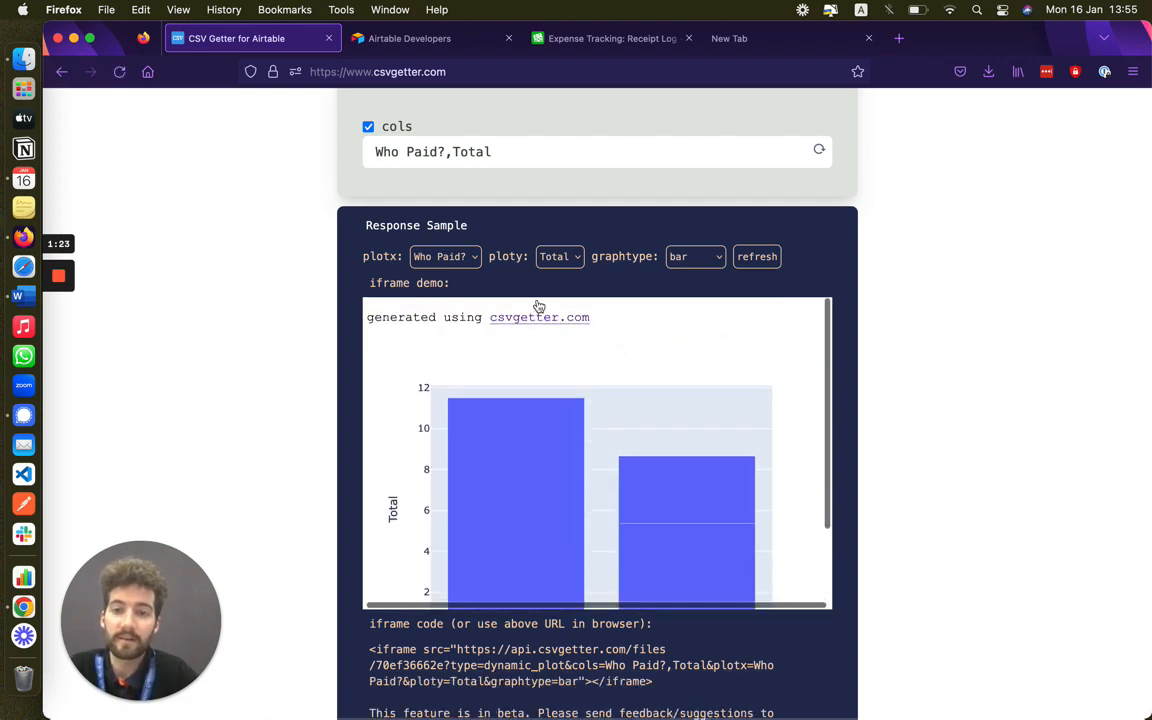
Copy the generated dynamic plot URL and open it in the empty browser tab.
{"action": "scroll", "coordinate": [571, 427], "scroll_direction": "up", "scroll_amount": 3}
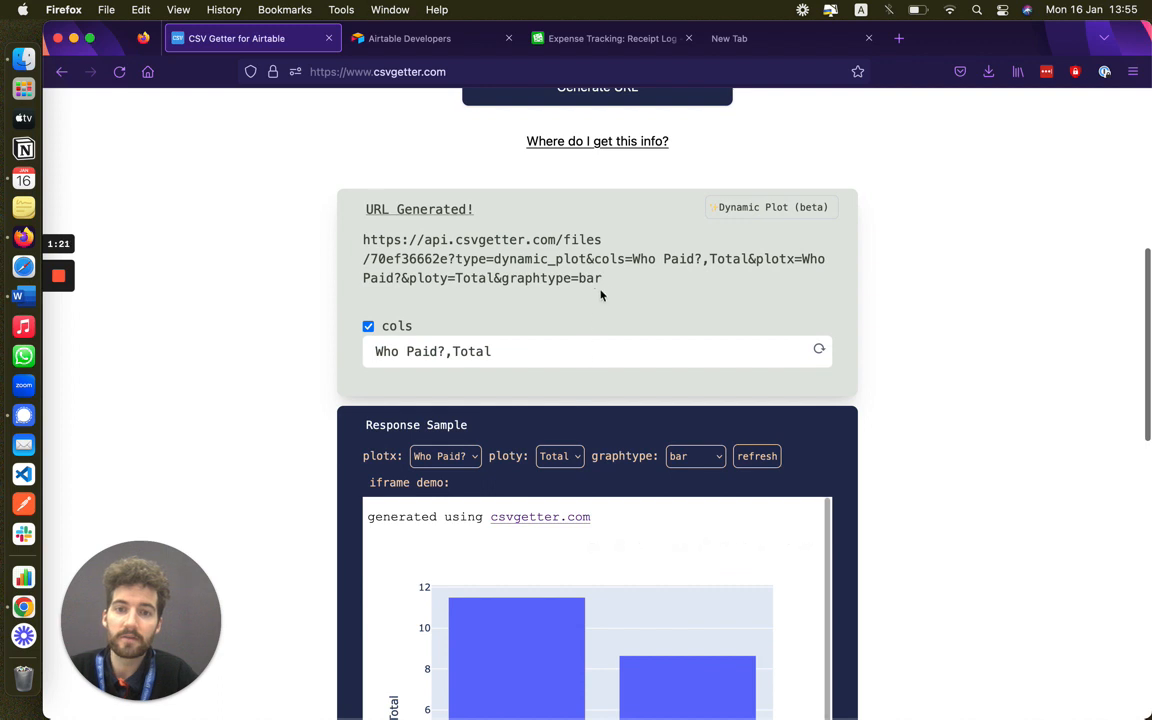
{"action": "left_click_drag", "start_coordinate": [602, 282], "coordinate": [350, 248]}
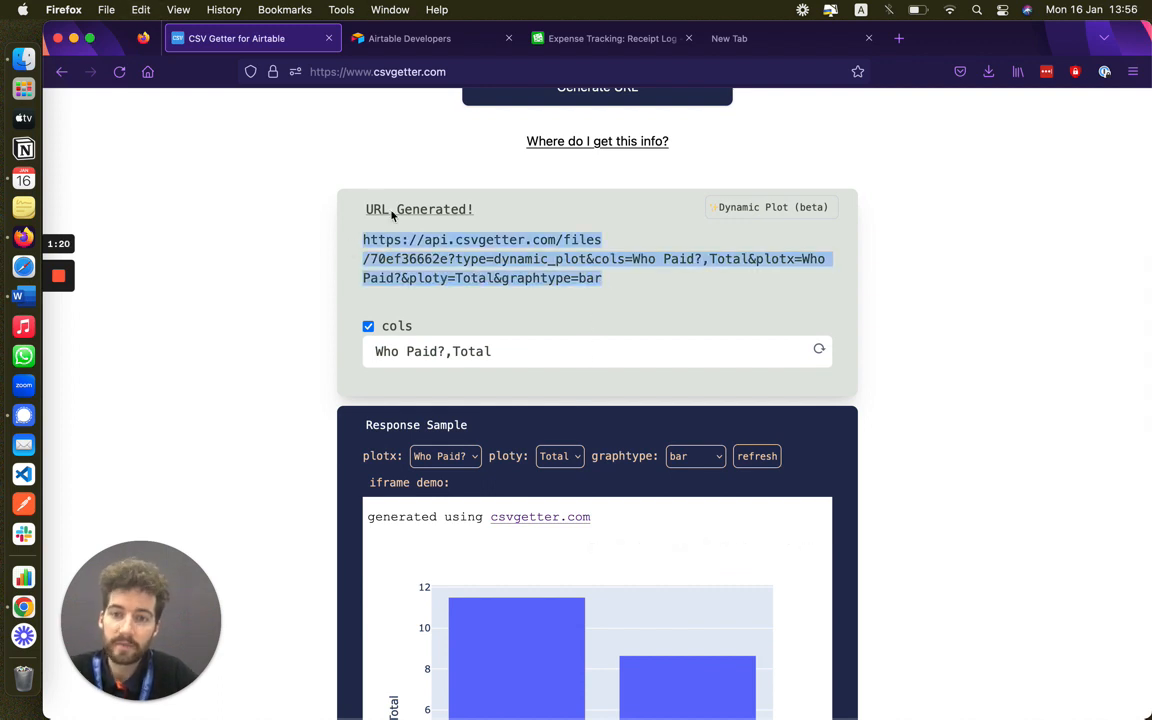
{"action": "left_click", "coordinate": [779, 44]}
{"action": "left_click", "coordinate": [479, 76]}
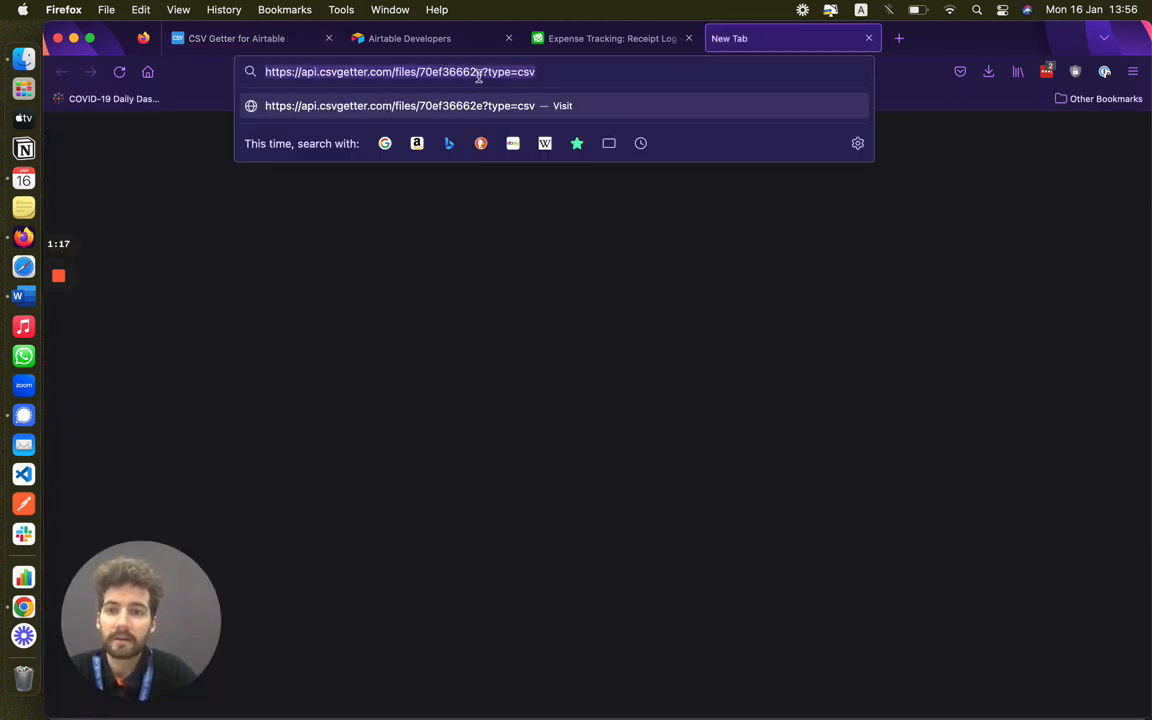
{"action": "key", "text": "cmd+v"}
{"action": "key", "text": "Return"}
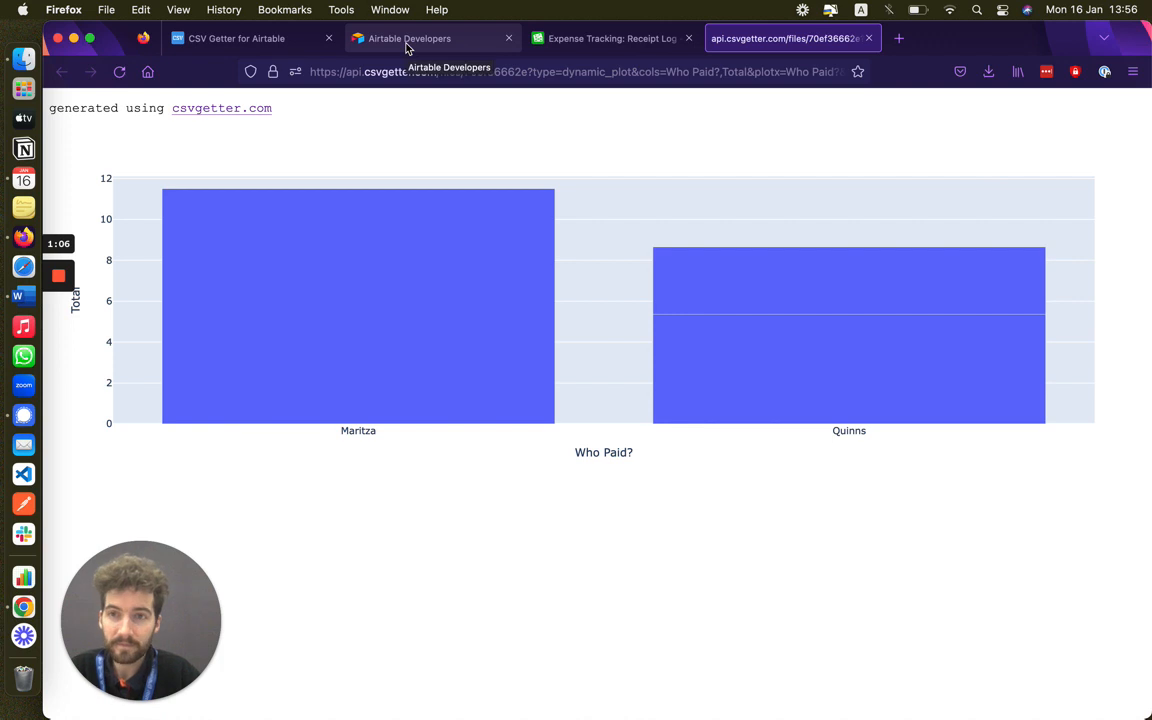
Return to CSV Getter, set the output format to Dynamic Table (beta) and view the response sample.
{"action": "left_click", "coordinate": [217, 47]}
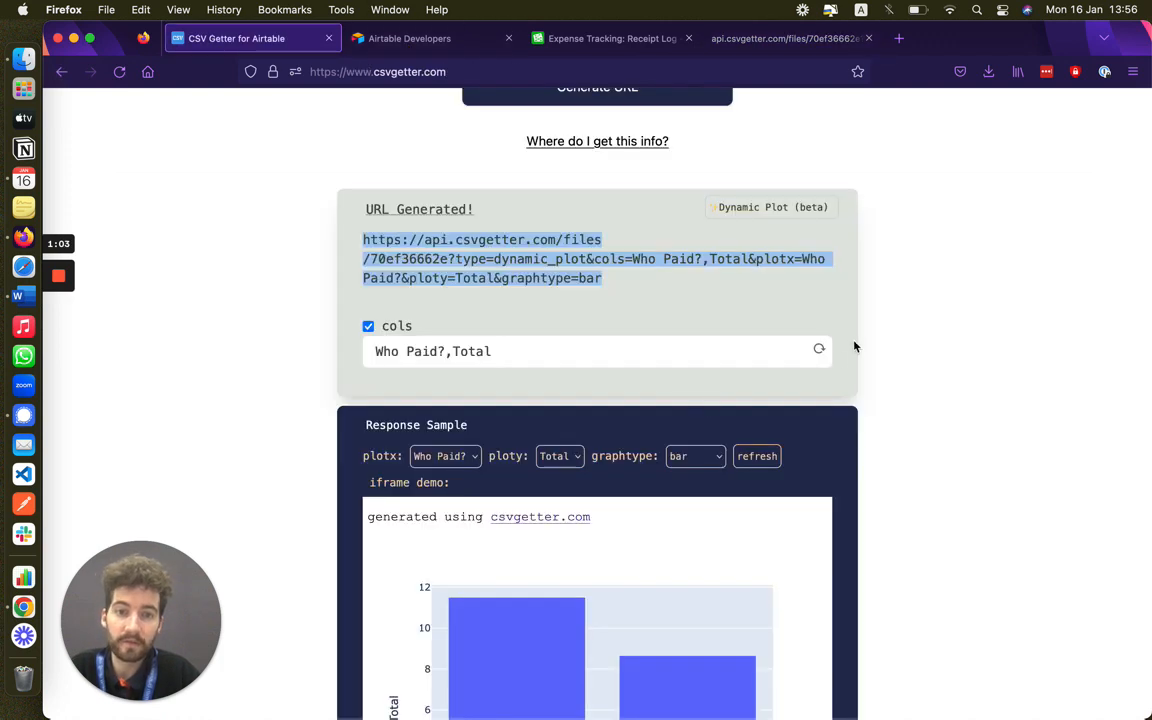
{"action": "left_click", "coordinate": [816, 210]}
{"action": "left_click", "coordinate": [771, 365]}
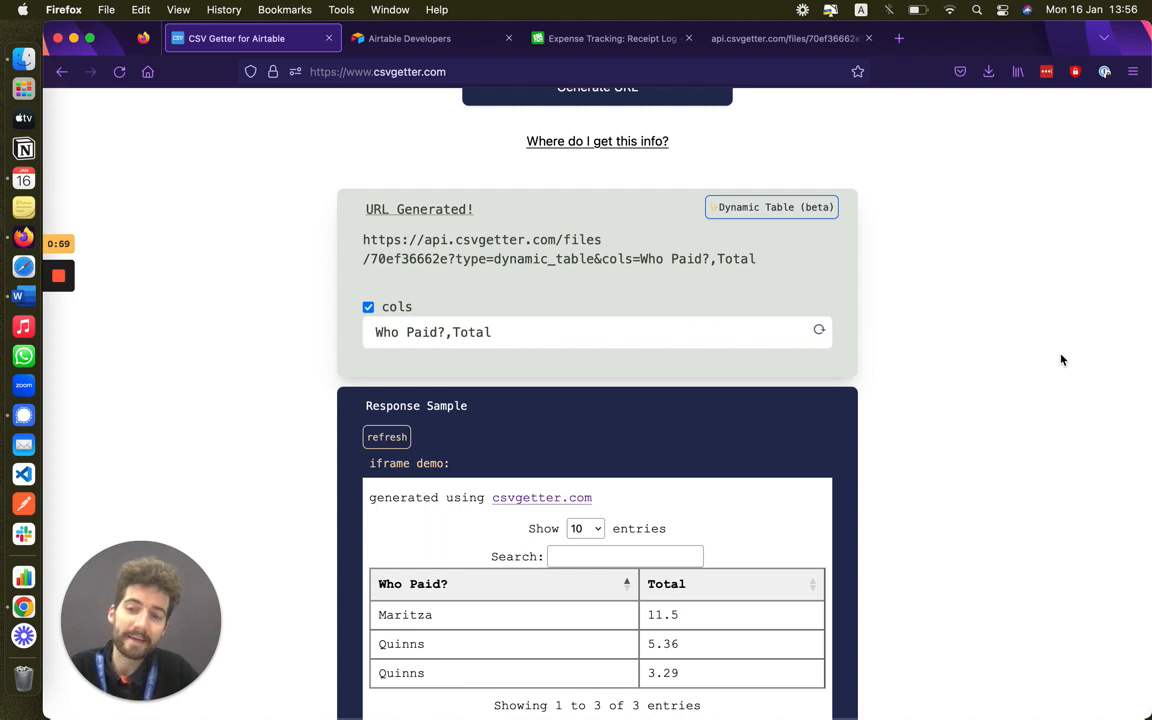
{"action": "scroll", "coordinate": [1026, 448], "scroll_direction": "down", "scroll_amount": 3}
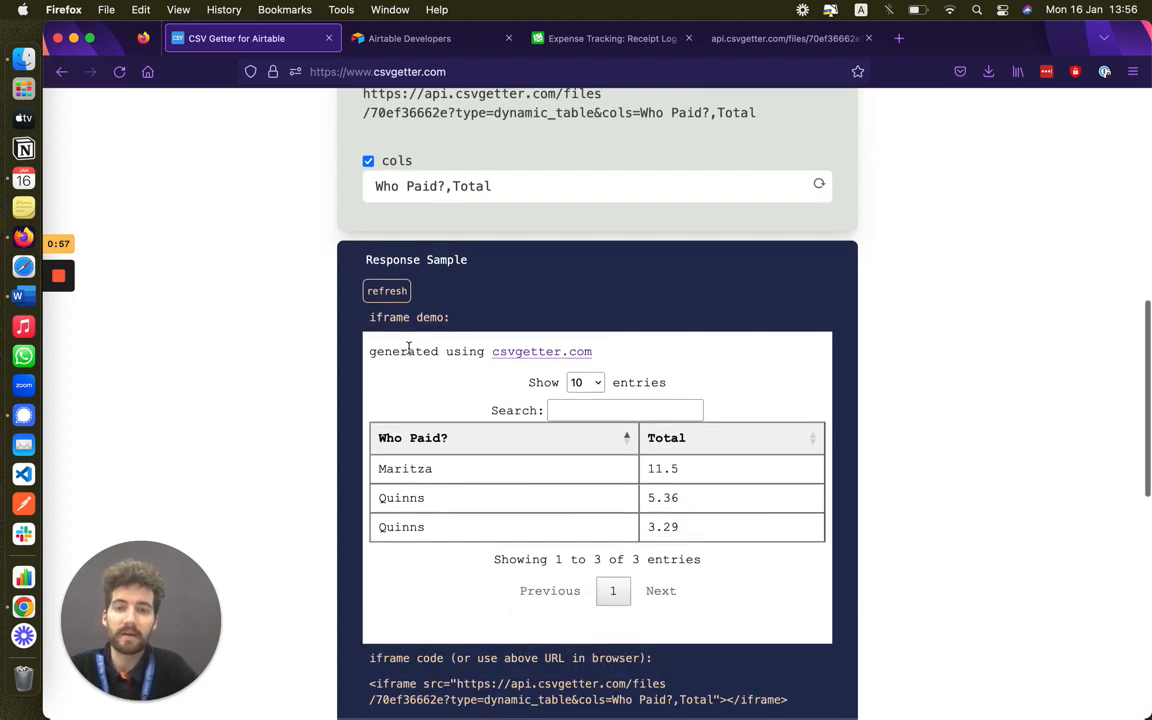
{"action": "scroll", "coordinate": [580, 372], "scroll_direction": "up", "scroll_amount": 1}
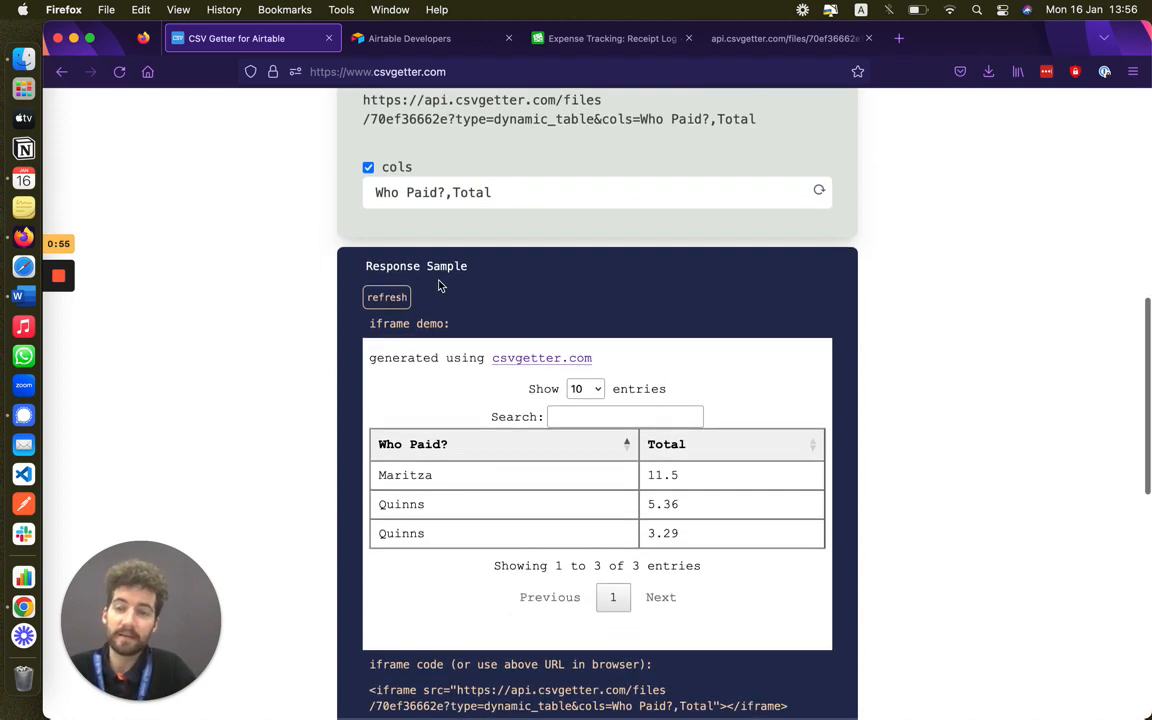
Disable the cols parameter and examine the dynamic table's columns and its iframe code.
{"action": "left_click", "coordinate": [368, 168]}
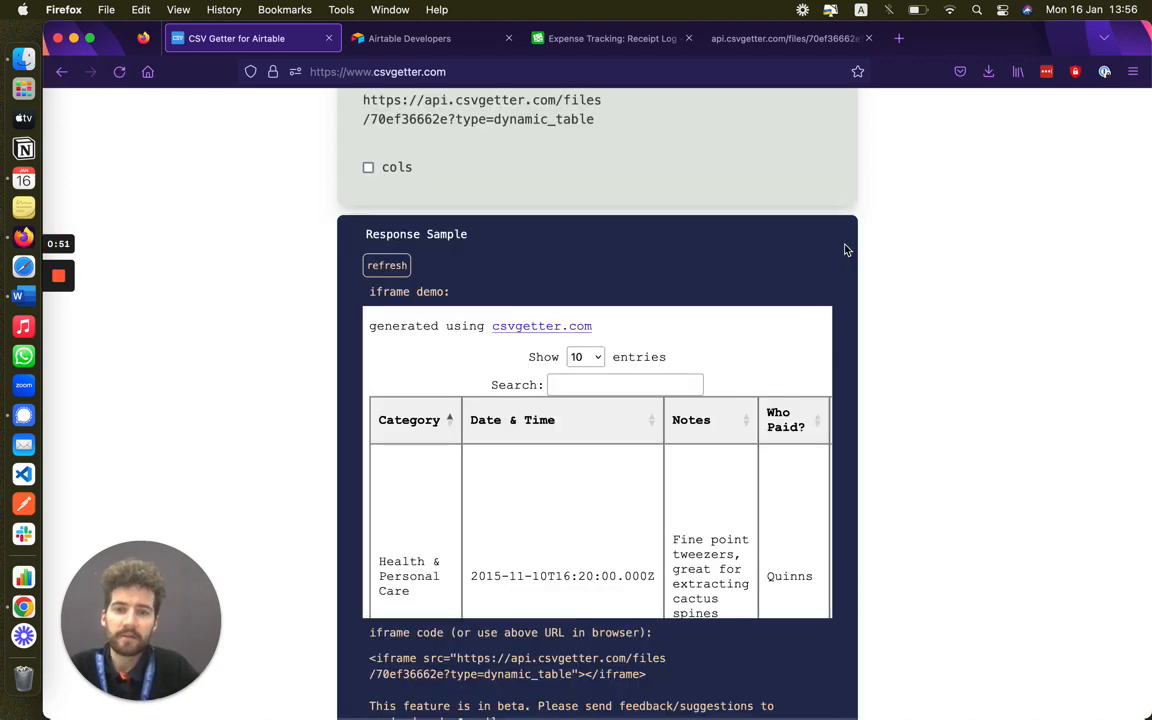
{"action": "scroll", "coordinate": [710, 535], "scroll_direction": "right", "scroll_amount": 10}
{"action": "scroll", "coordinate": [708, 534], "scroll_direction": "left", "scroll_amount": 10}
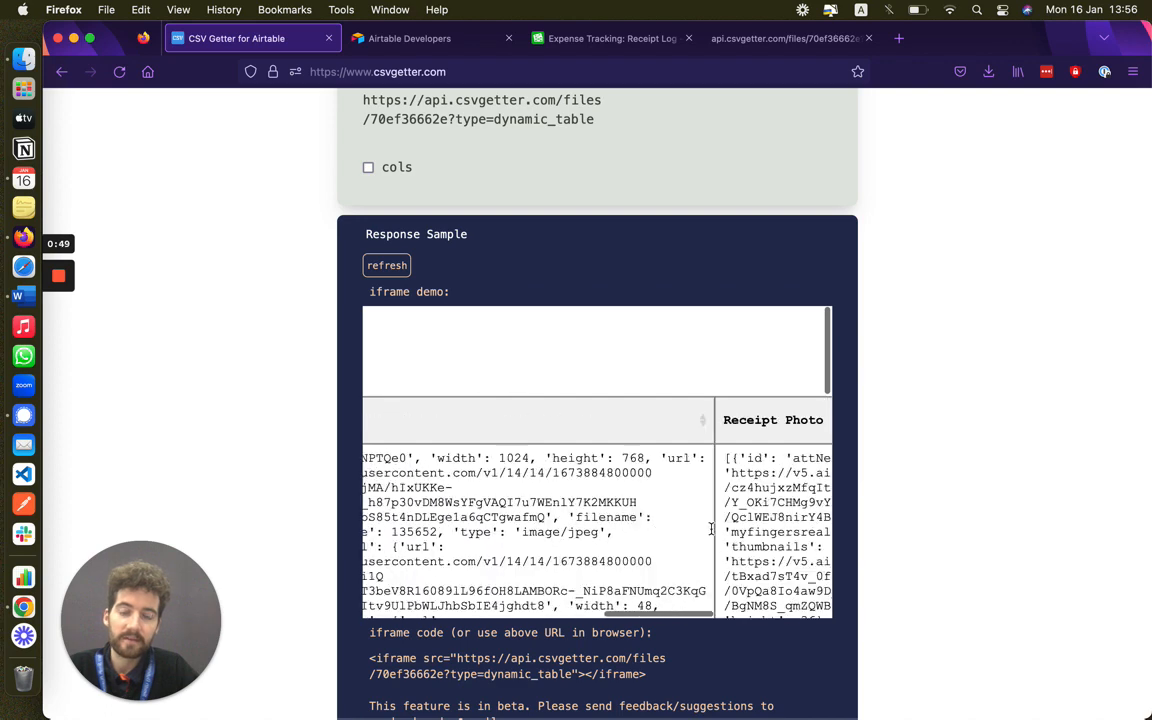
{"action": "scroll", "coordinate": [706, 533], "scroll_direction": "down", "scroll_amount": 5}
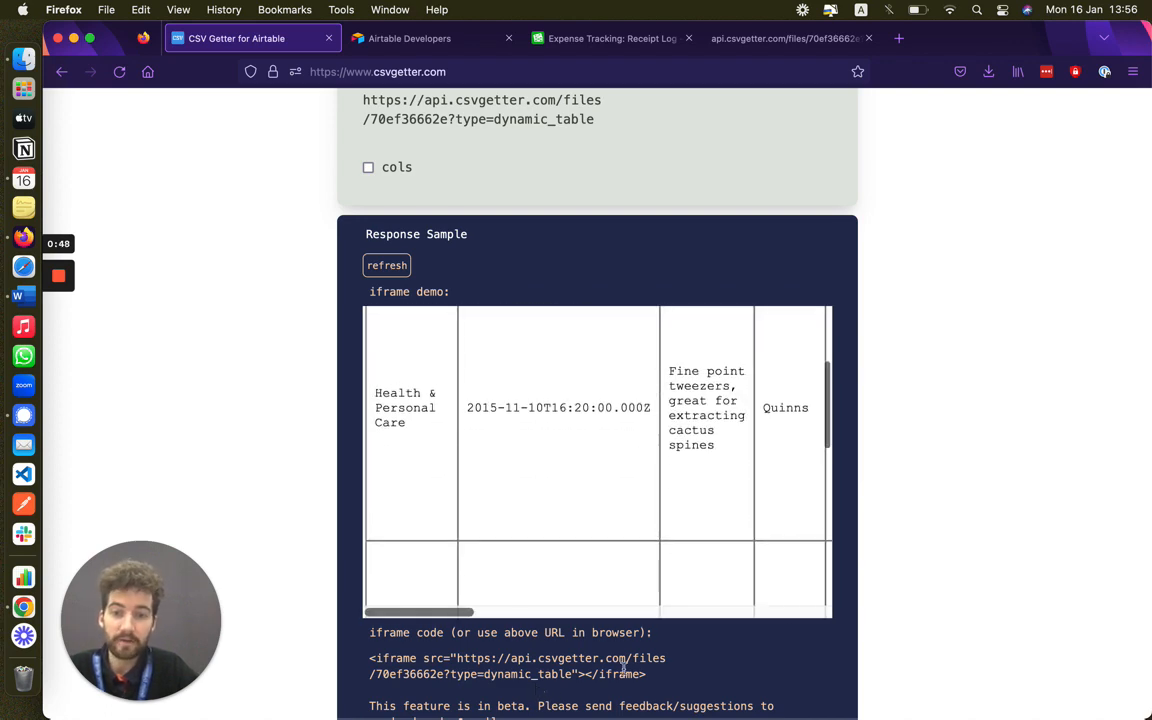
{"action": "scroll", "coordinate": [643, 672], "scroll_direction": "down", "scroll_amount": 2}
{"action": "scroll", "coordinate": [645, 668], "scroll_direction": "down", "scroll_amount": 1}
{"action": "left_click_drag", "start_coordinate": [648, 518], "coordinate": [368, 498]}
Copy the generated dynamic table URL and load it in the browser tab showing the bar chart.
{"action": "scroll", "coordinate": [598, 494], "scroll_direction": "up", "scroll_amount": 10}
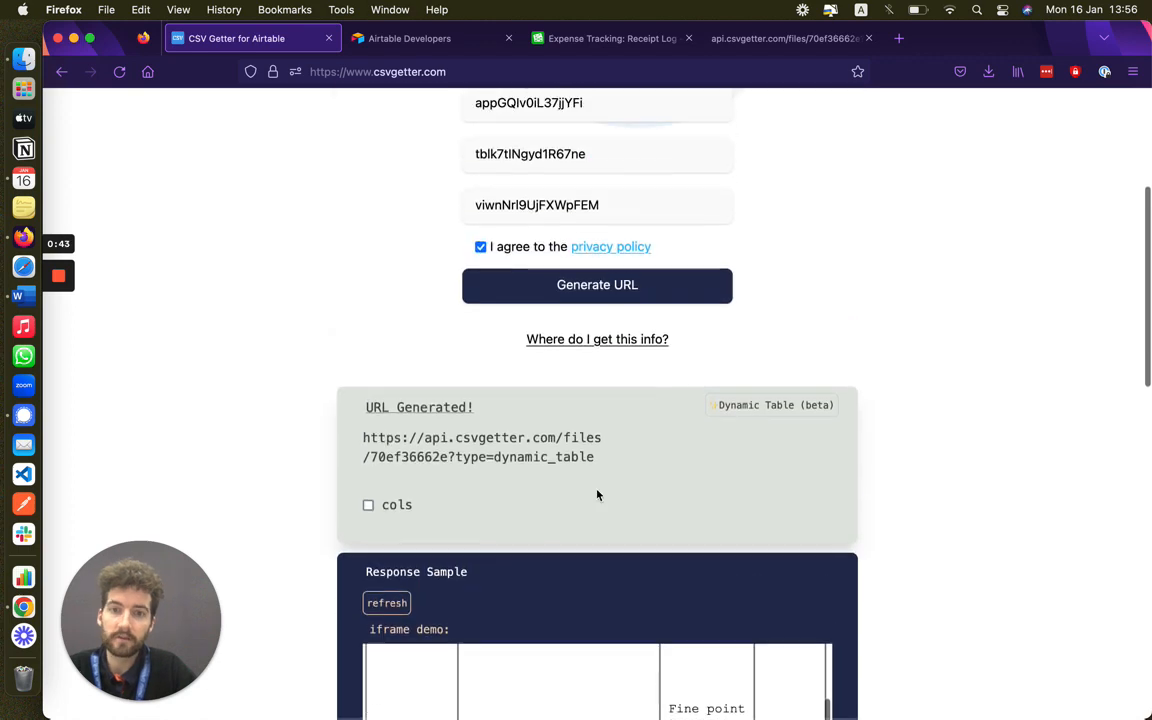
{"action": "left_click_drag", "start_coordinate": [597, 449], "coordinate": [363, 430]}
{"action": "key", "text": "super+c"}
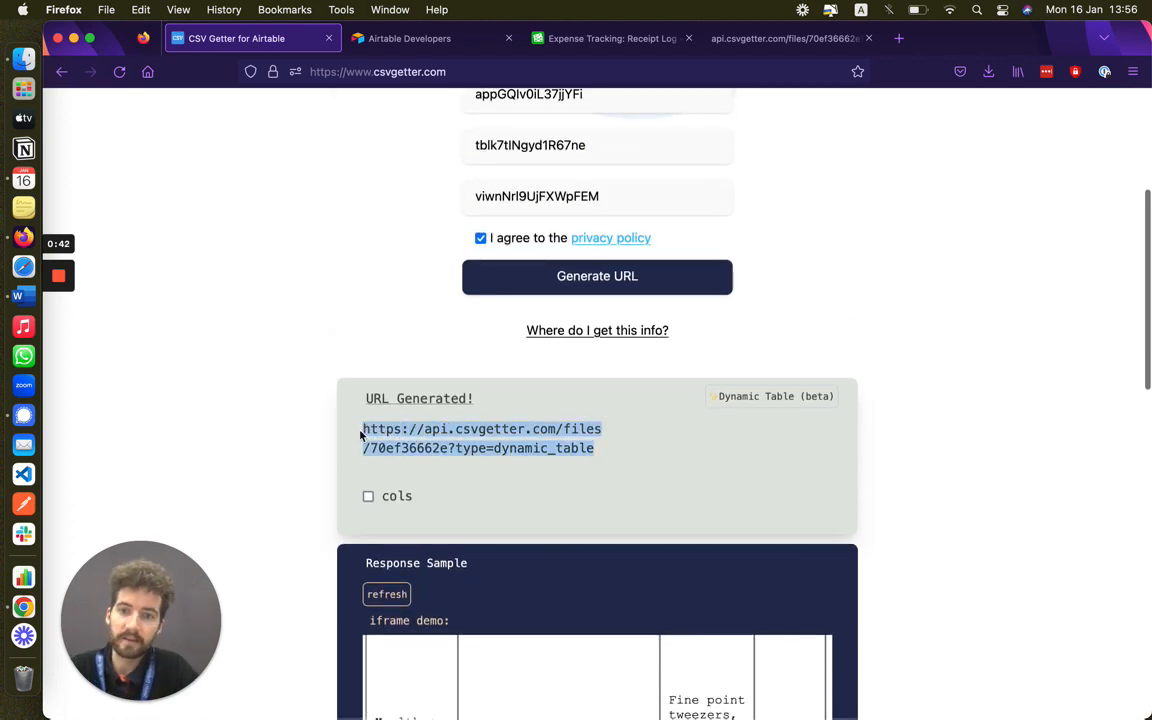
{"action": "left_click", "coordinate": [780, 38]}
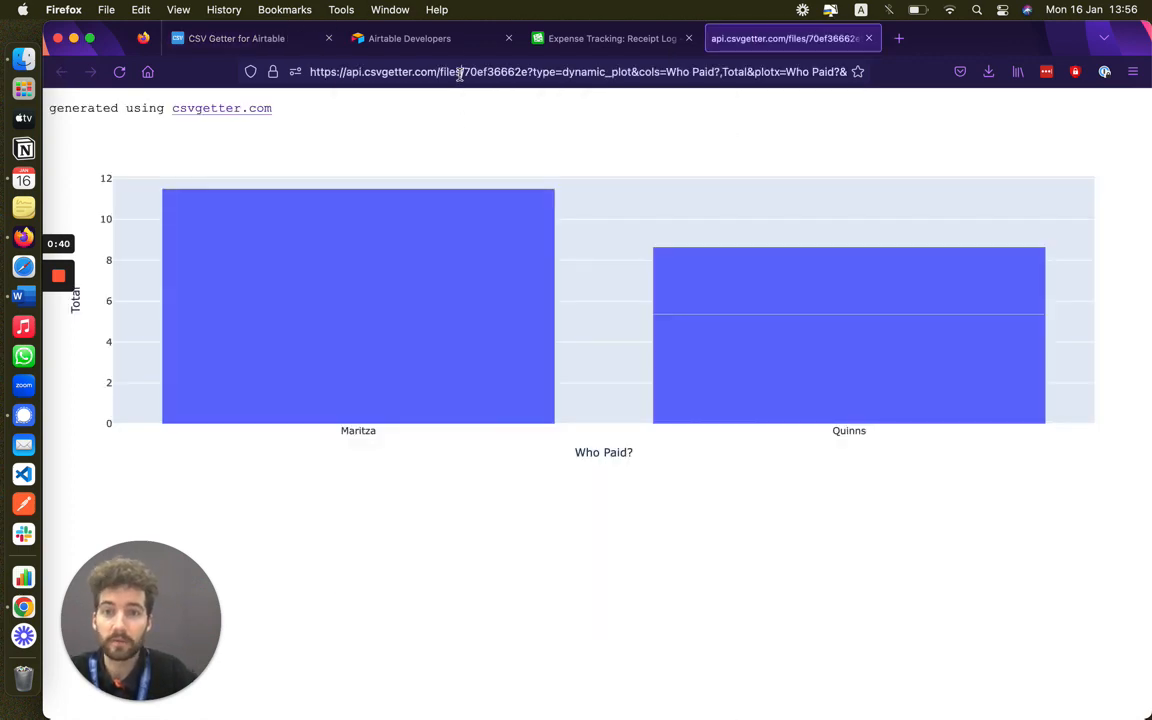
{"action": "left_click", "coordinate": [460, 72]}
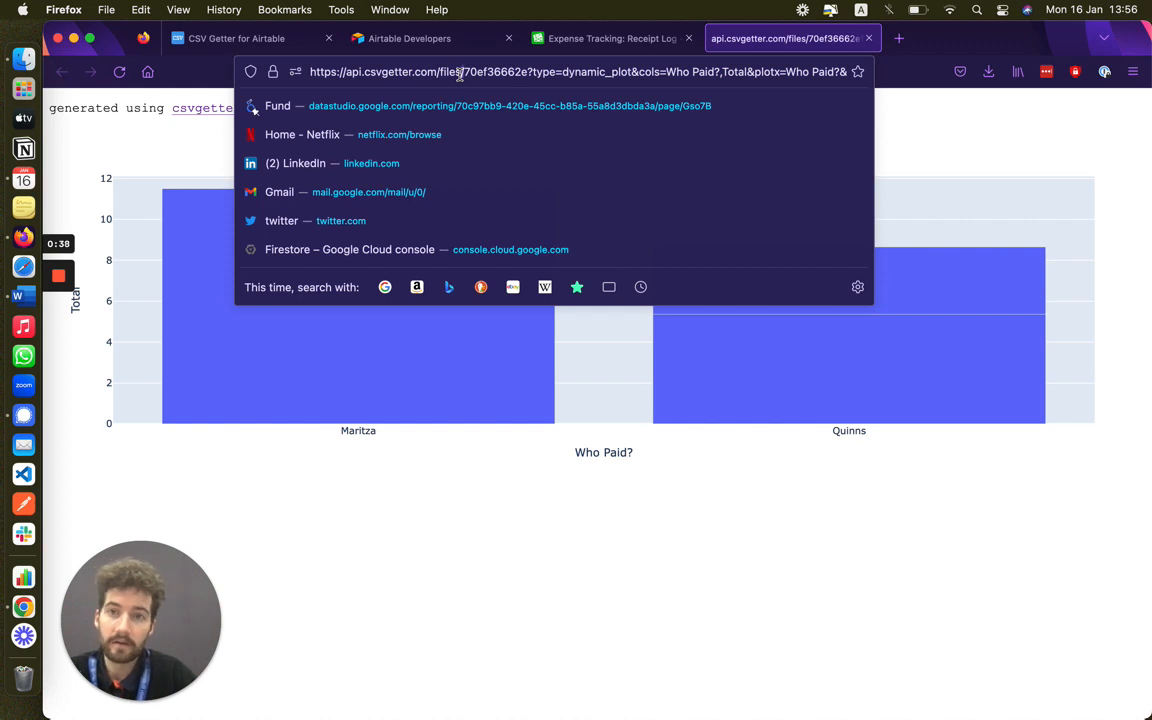
{"action": "key", "text": "super+v"}
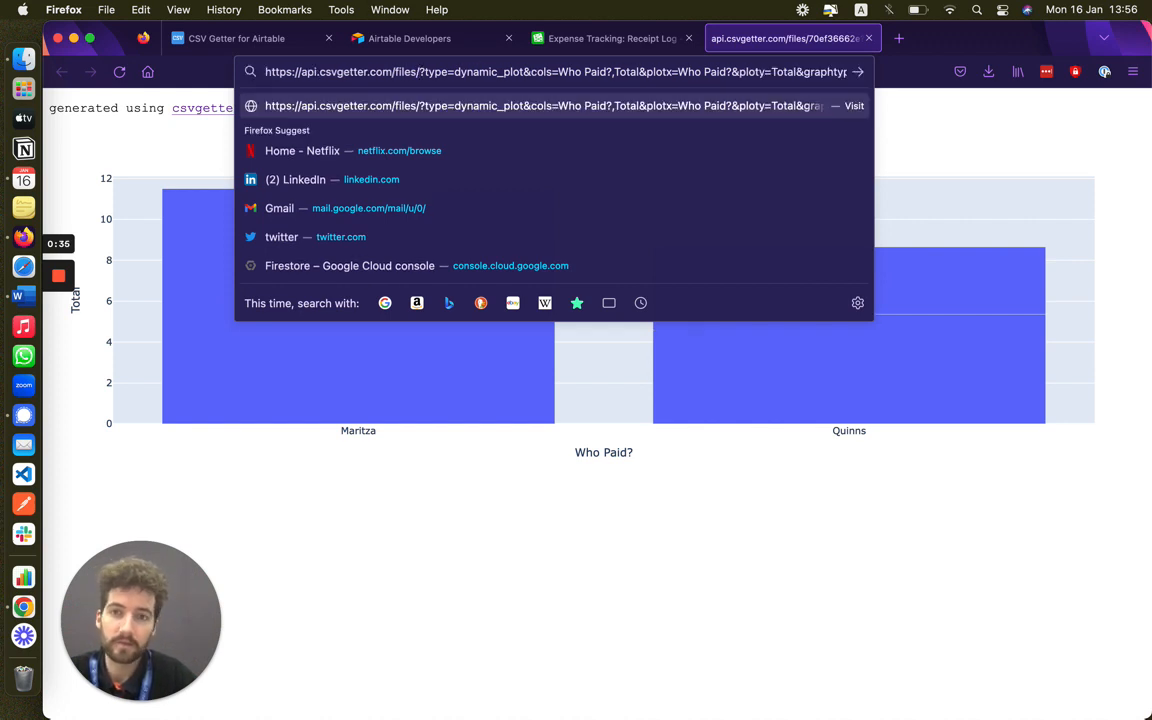
{"action": "key", "text": "super+a"}
{"action": "key", "text": "BackSpace"}
{"action": "key", "text": "super+v"}
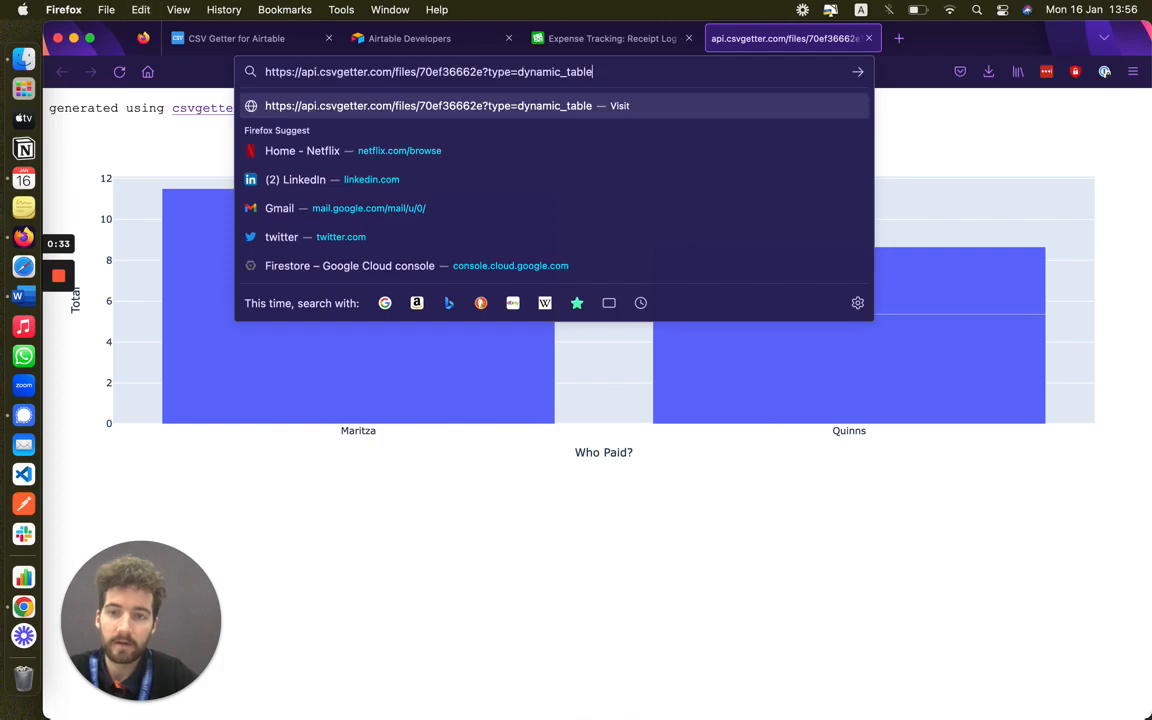
{"action": "key", "text": "Return"}
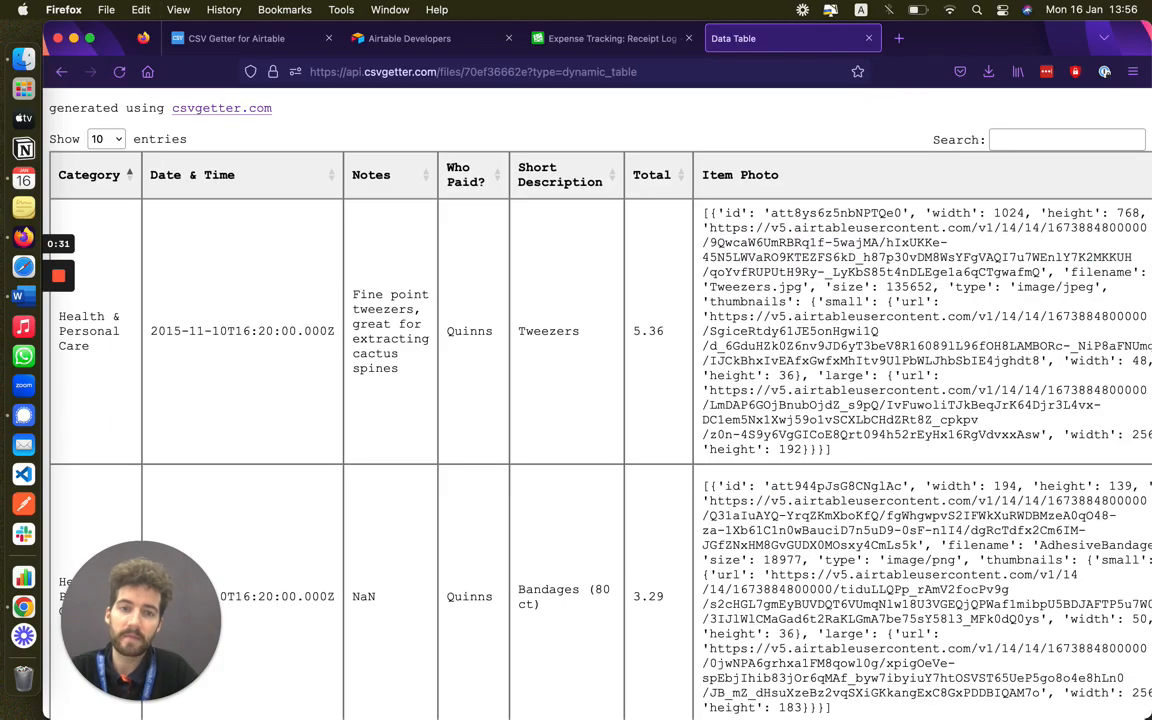
Look over the full-page table and search it for the name of one of the payers.
{"action": "scroll", "coordinate": [752, 384], "scroll_direction": "right", "scroll_amount": 5}
{"action": "scroll", "coordinate": [752, 384], "scroll_direction": "left", "scroll_amount": 5}
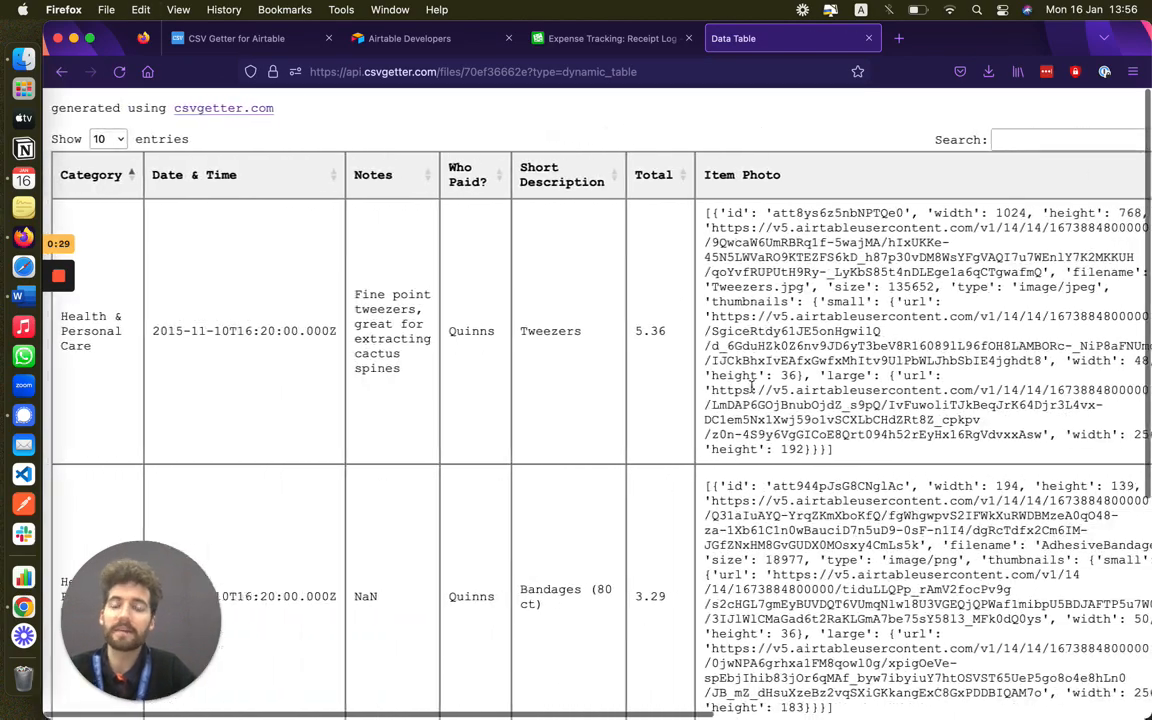
{"action": "scroll", "coordinate": [752, 386], "scroll_direction": "down", "scroll_amount": 3}
{"action": "scroll", "coordinate": [752, 388], "scroll_direction": "up", "scroll_amount": 4}
{"action": "left_click", "coordinate": [1043, 137]}
{"action": "type", "text": "quinns"}
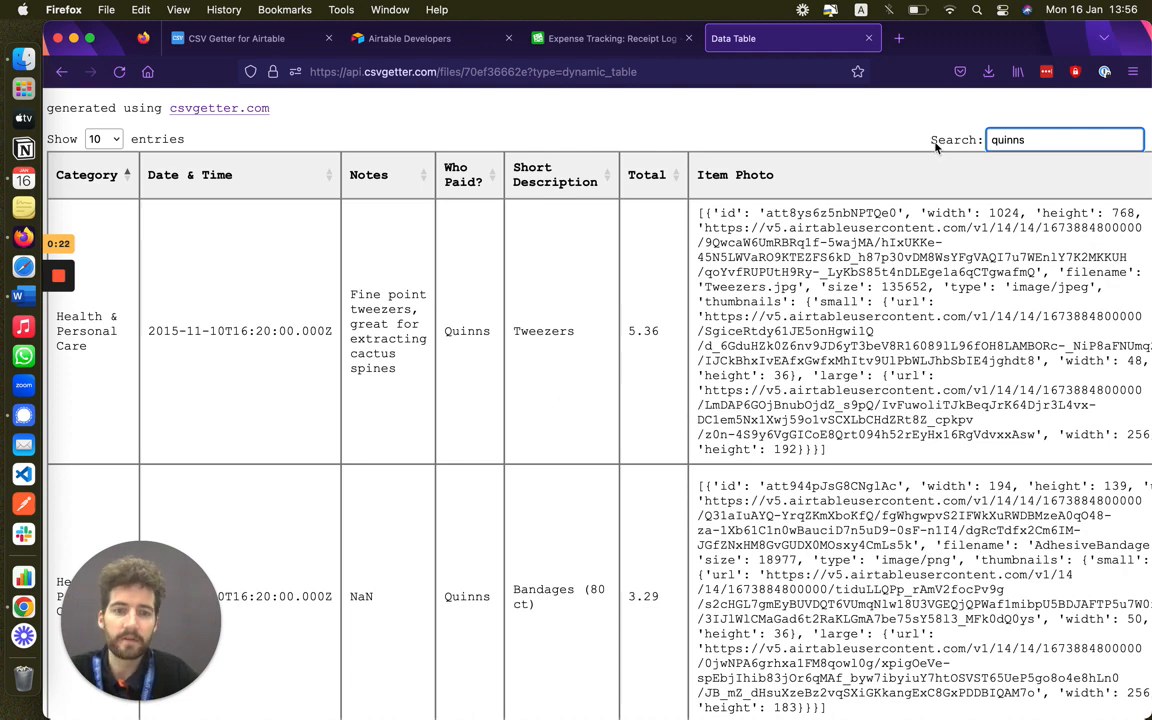
Search the table for "tweezer" instead and clear the search to list all entries.
{"action": "key", "text": "BackSpace"}
{"action": "key", "text": "BackSpace"}
{"action": "key", "text": "BackSpace"}
{"action": "key", "text": "BackSpace"}
{"action": "key", "text": "BackSpace"}
{"action": "type", "text": "tw"}
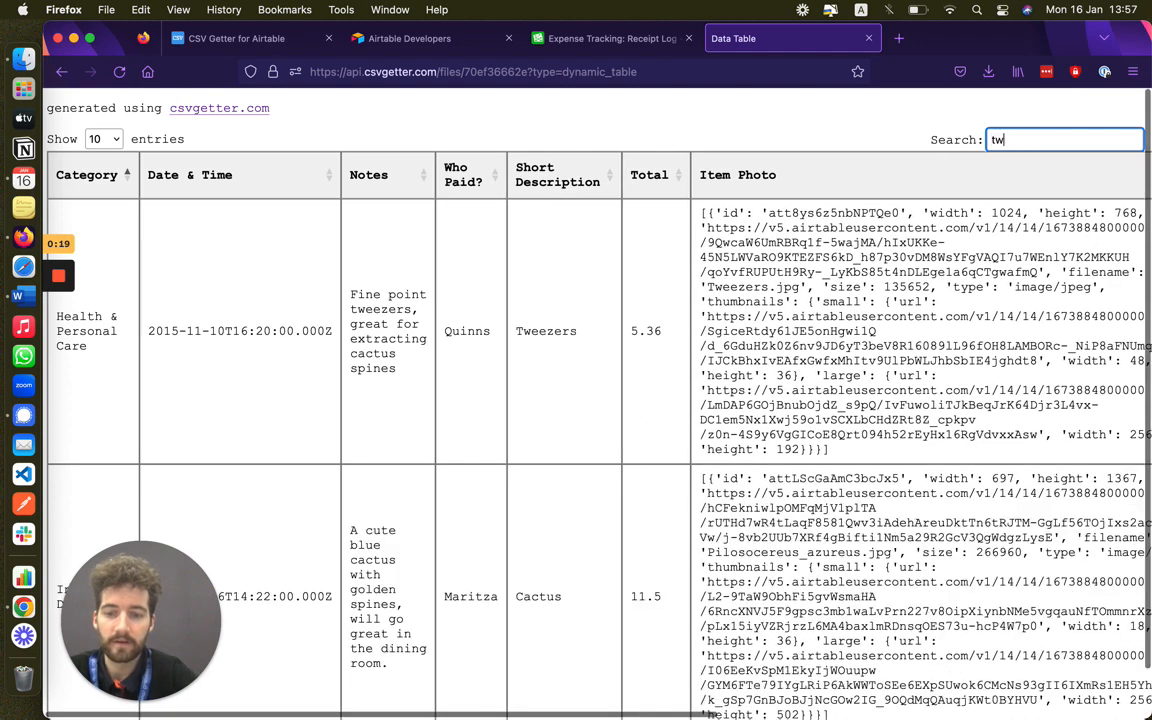
{"action": "type", "text": "eezer"}
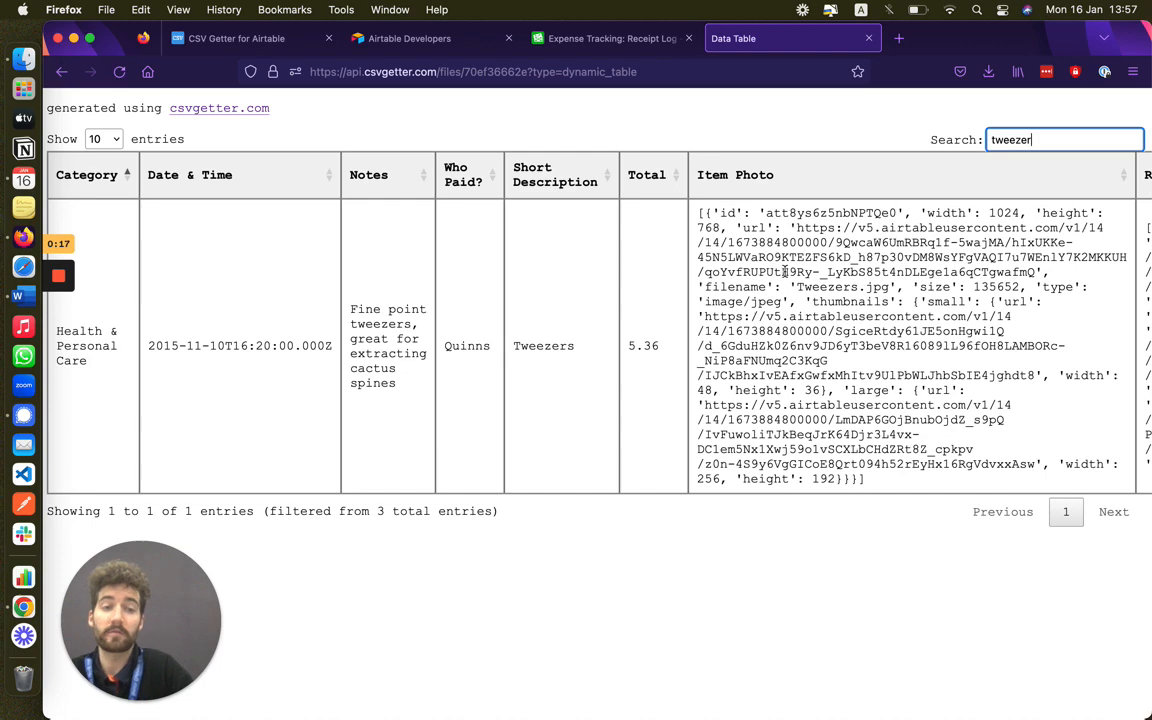
{"action": "key", "text": "BackSpace"}
{"action": "key", "text": "BackSpace"}
{"action": "key", "text": "BackSpace"}
{"action": "key", "text": "BackSpace"}
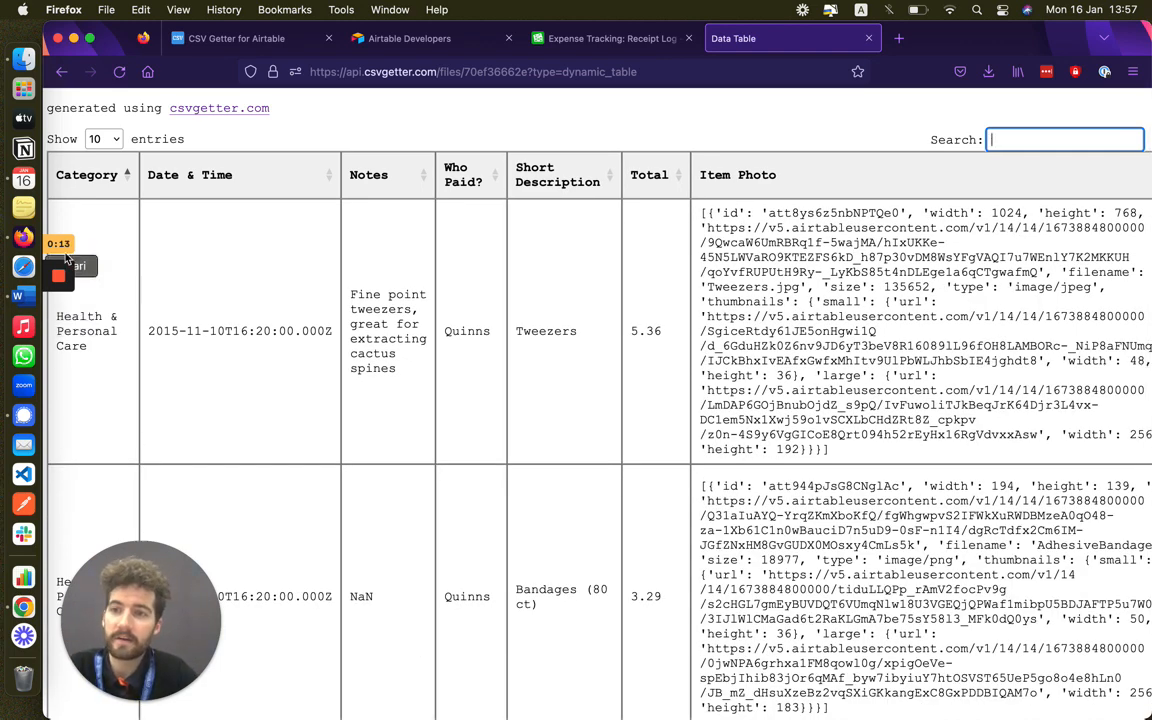
{"action": "mouse_move", "coordinate": [73, 245]}
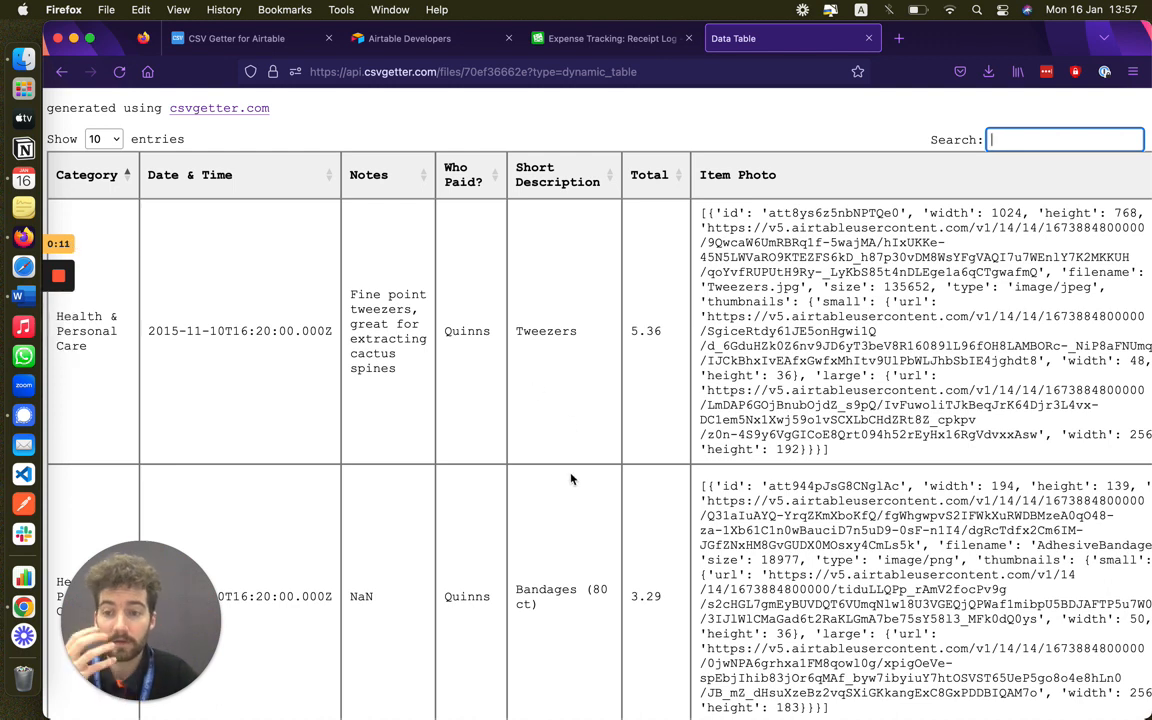